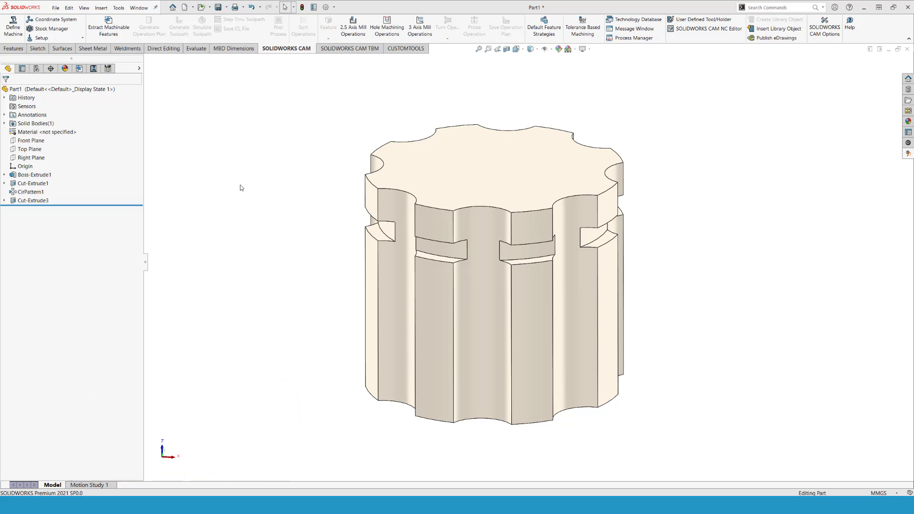
Start a sketch on the groove's lower face and convert the groove floor's curved edge into a sketch arc.
left_click(390, 232)
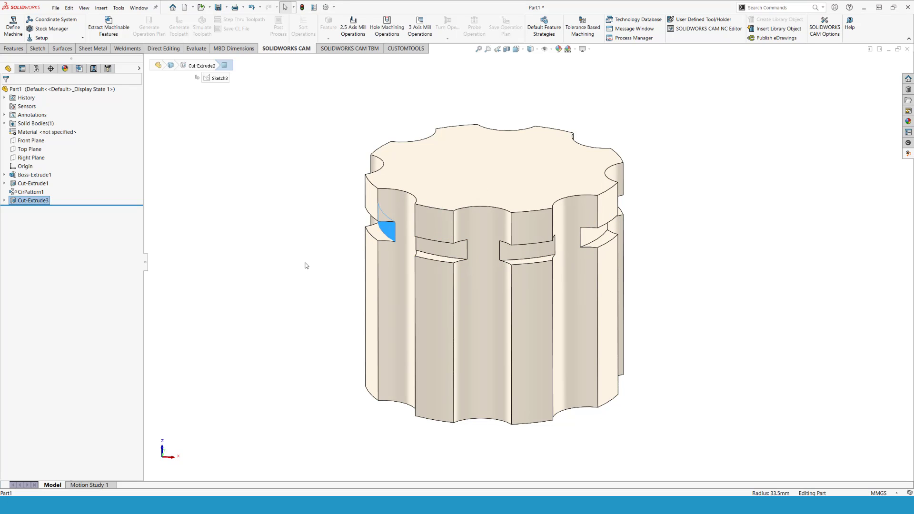
left_click(378, 234)
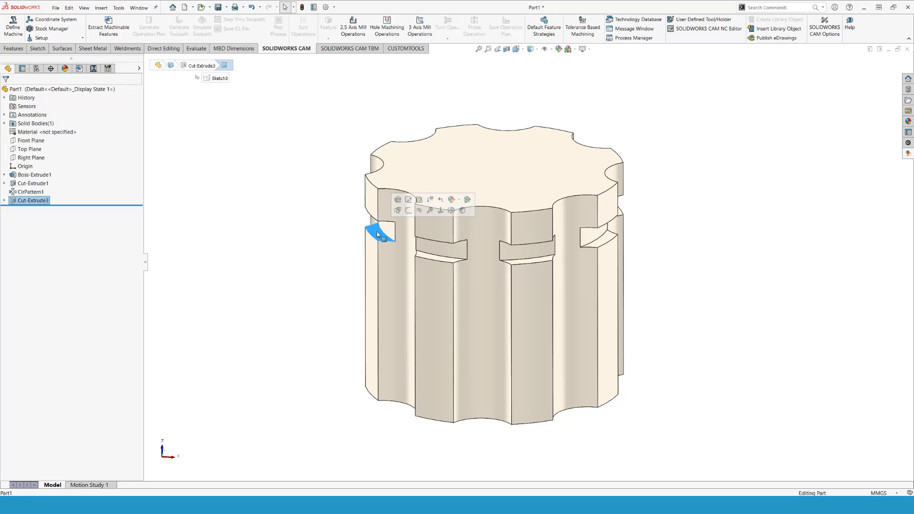
left_click(408, 211)
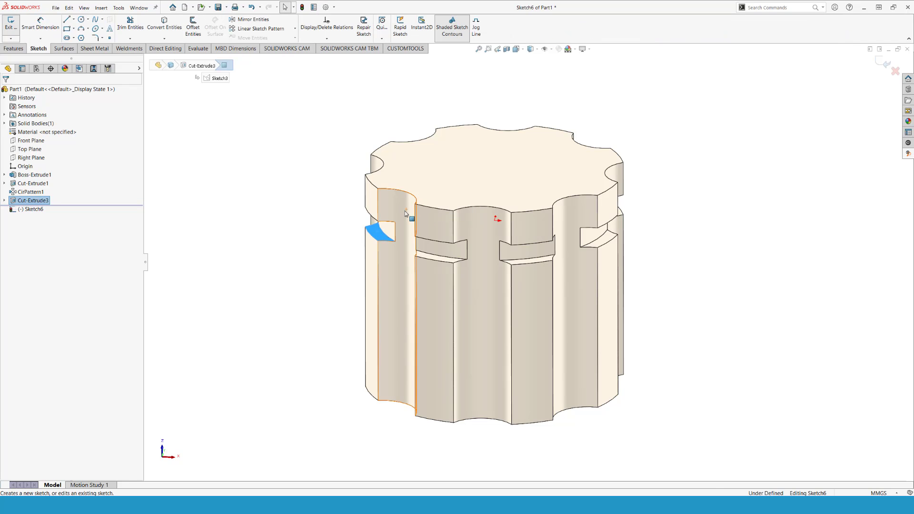
left_click(321, 234)
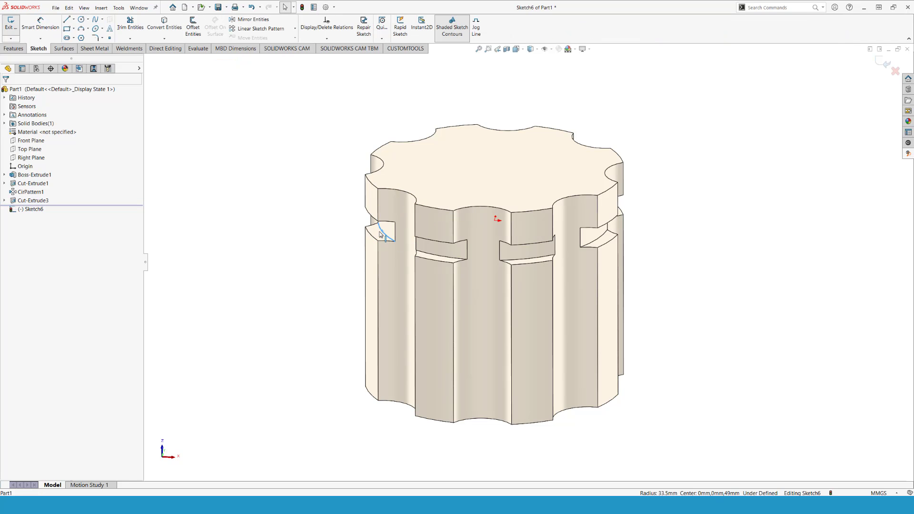
left_click(164, 24)
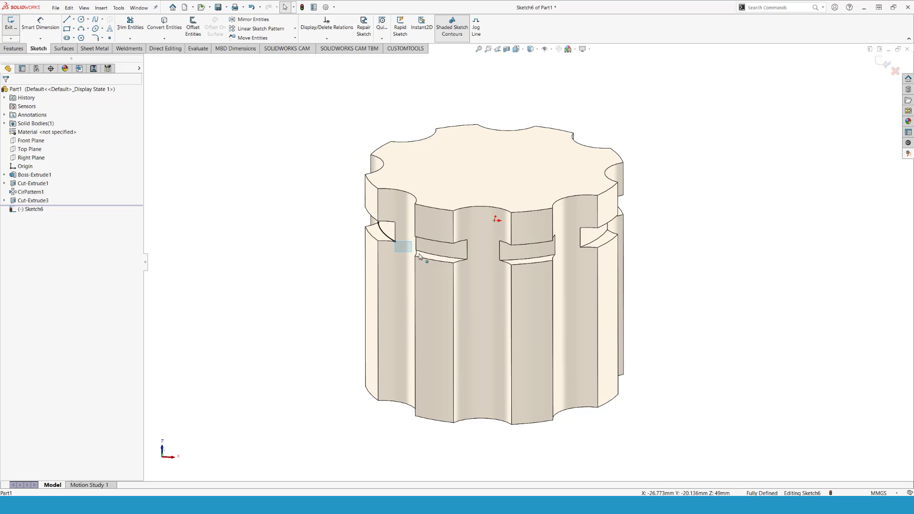
Extend the converted arc into a full circle around the part and exit the sketch.
left_click_drag(395, 243, 402, 222)
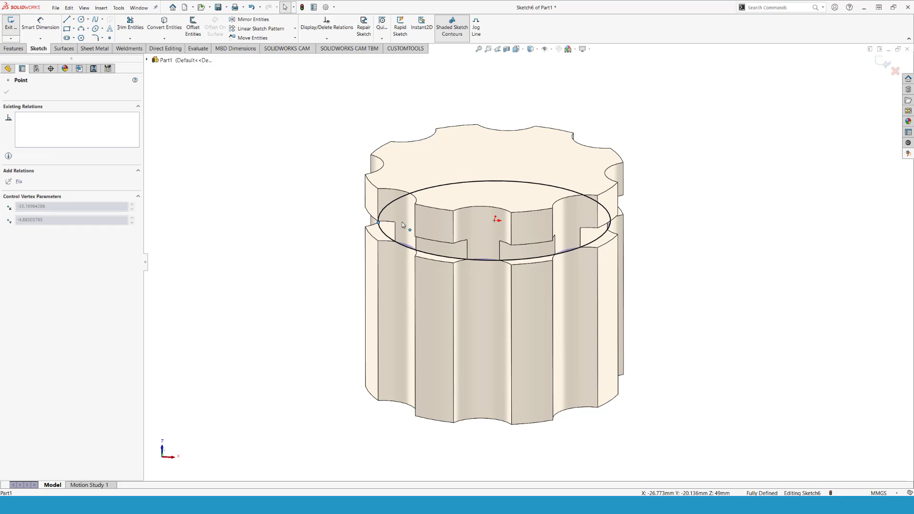
left_click(329, 223)
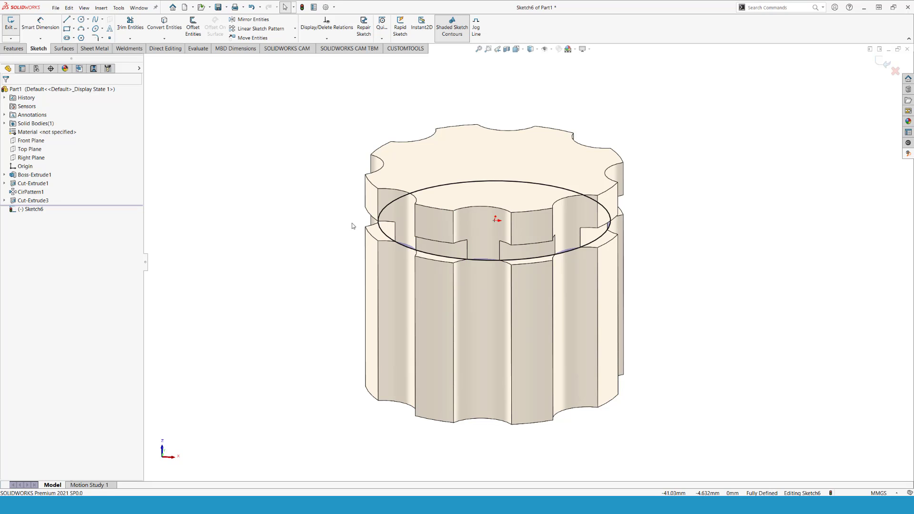
key("ctrl+b")
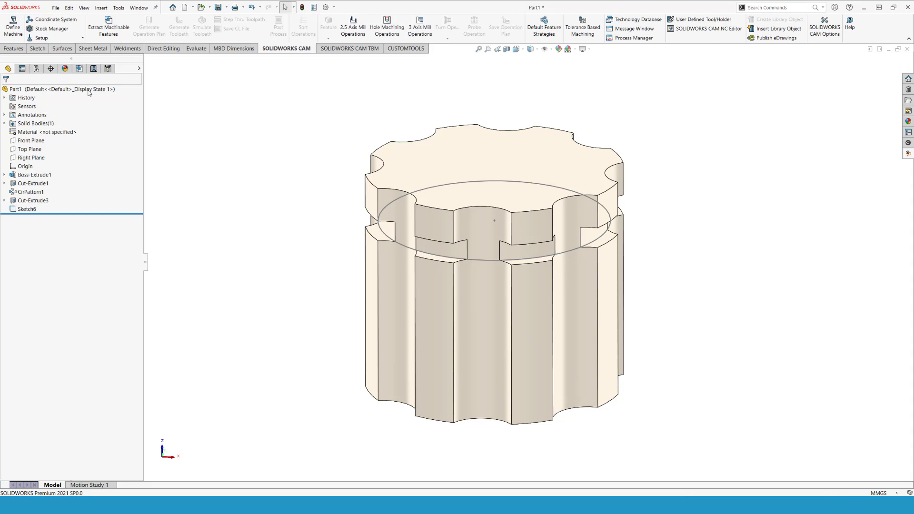
Review the cylindrical stock definition in the CAM feature tree and accept it as is.
left_click(79, 69)
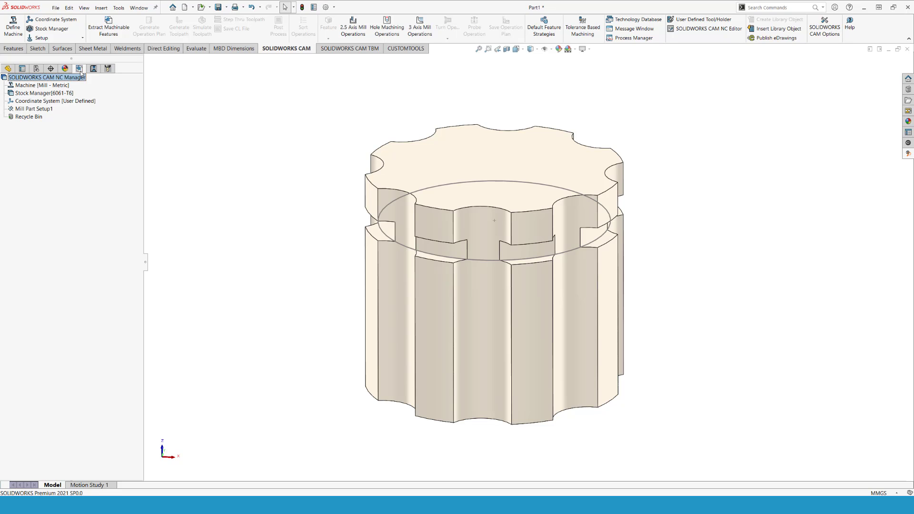
left_click(47, 93)
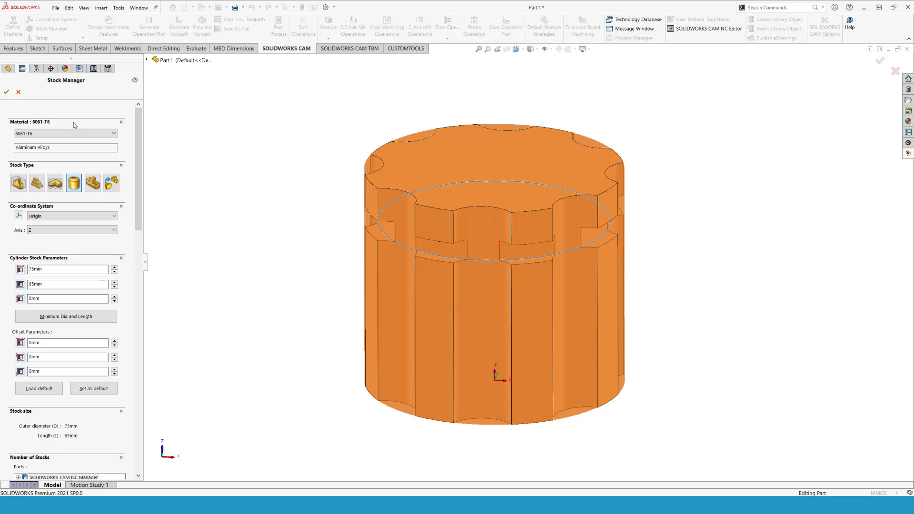
left_click(6, 92)
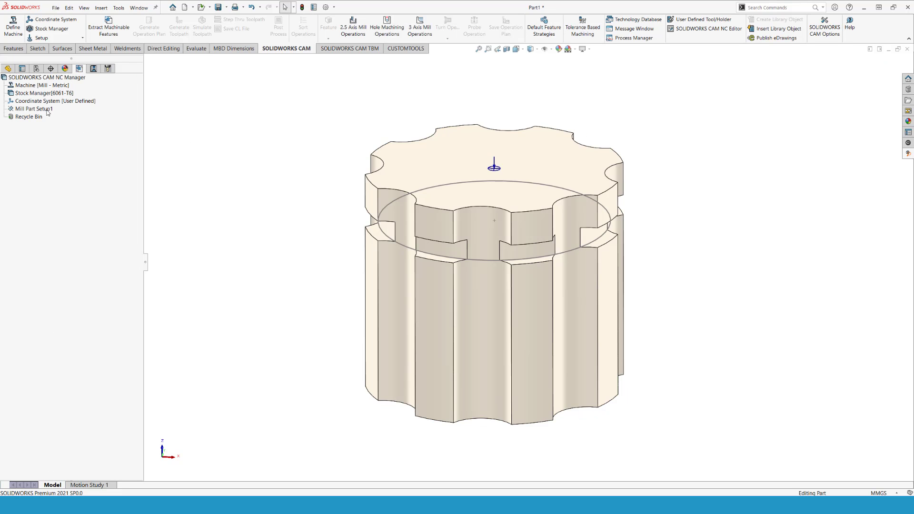
Delete Mill Part Setup1 and its dependent items.
right_click(47, 110)
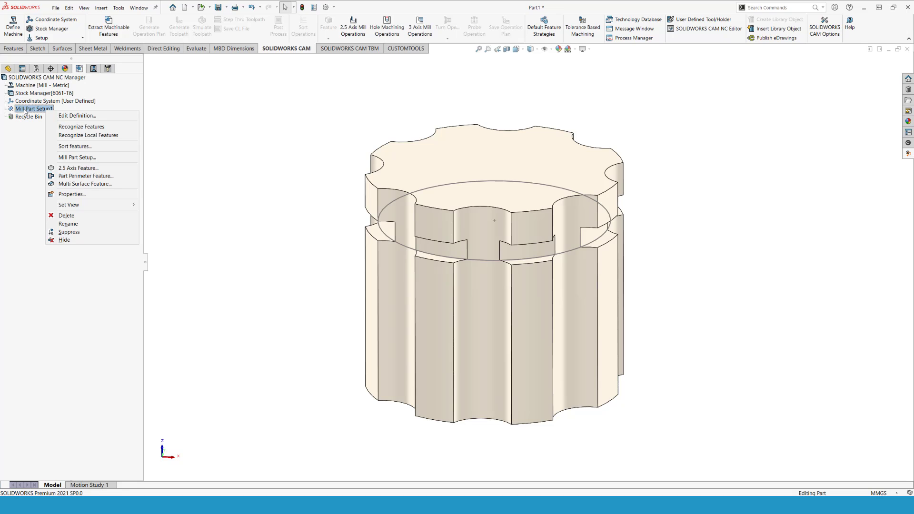
left_click(66, 217)
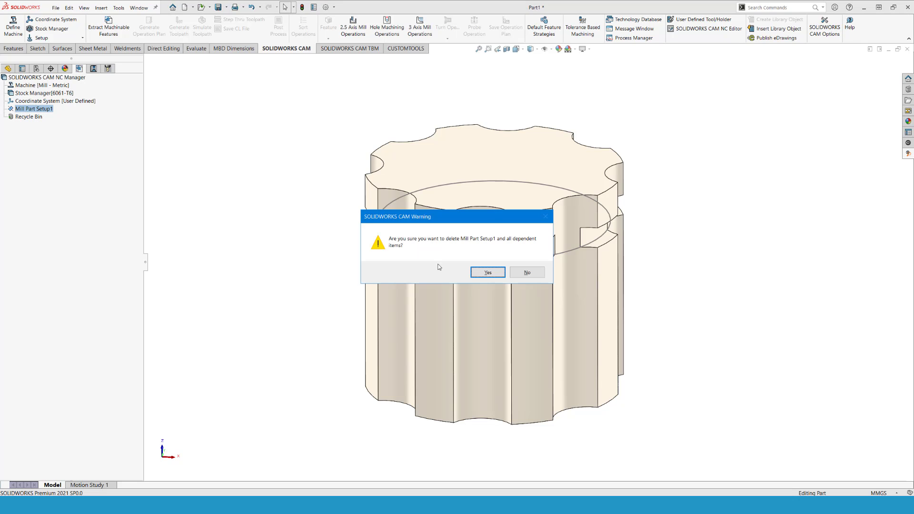
left_click(480, 275)
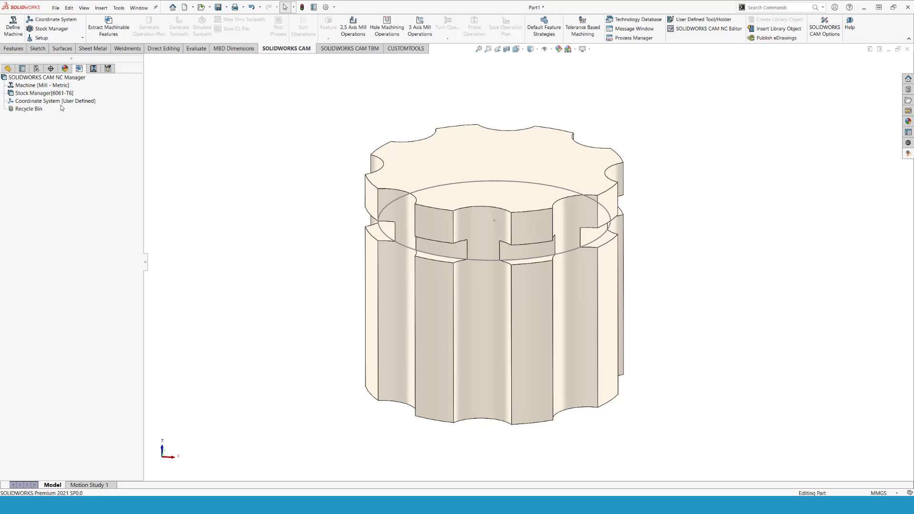
Check the definition of the user-defined fixture coordinate system and close it without changes.
double_click(28, 101)
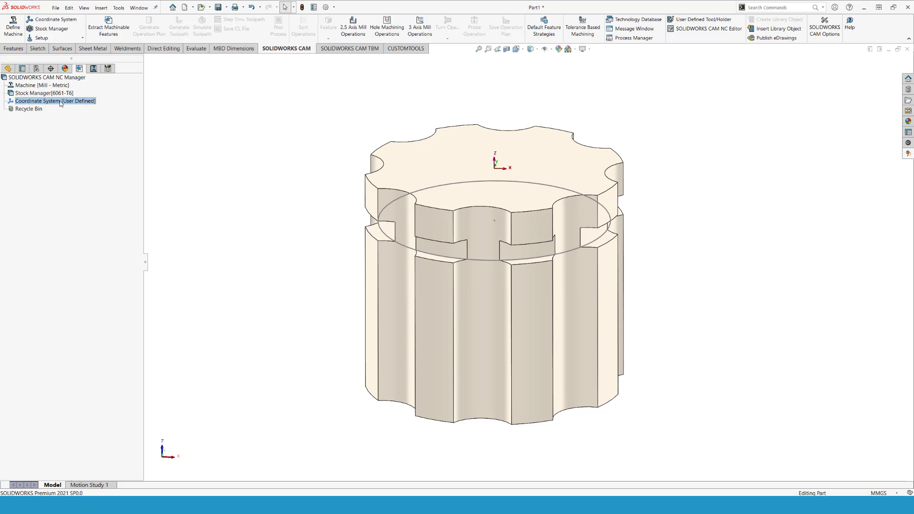
mouse_move(478, 180)
middle_mouse_down()
mouse_move(435, 175)
mouse_move(486, 179)
middle_mouse_up()
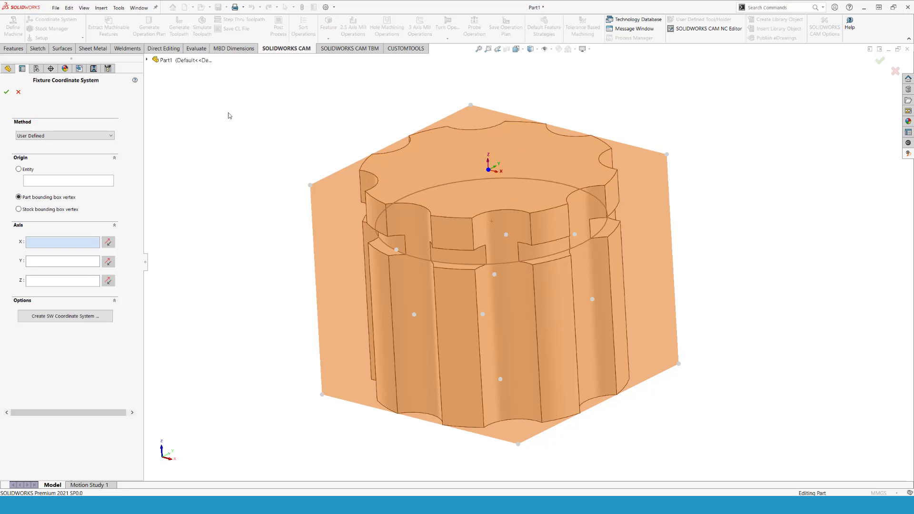
left_click(18, 92)
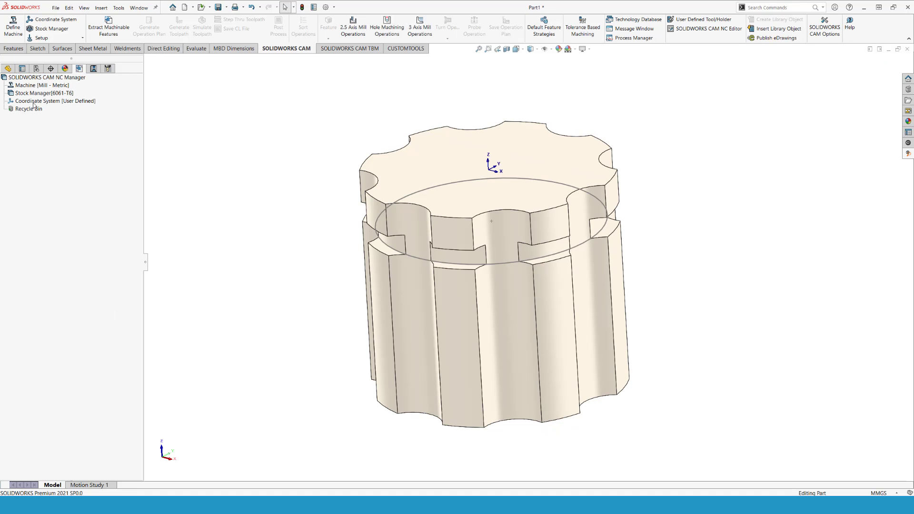
Create a mill part setup from the part's top face, with the Face feature turned off.
right_click(32, 103)
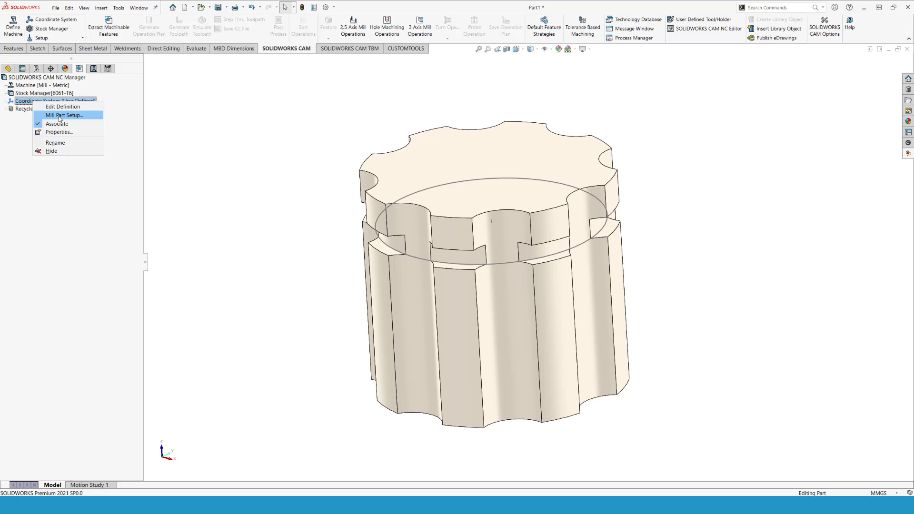
left_click(60, 115)
left_click(524, 163)
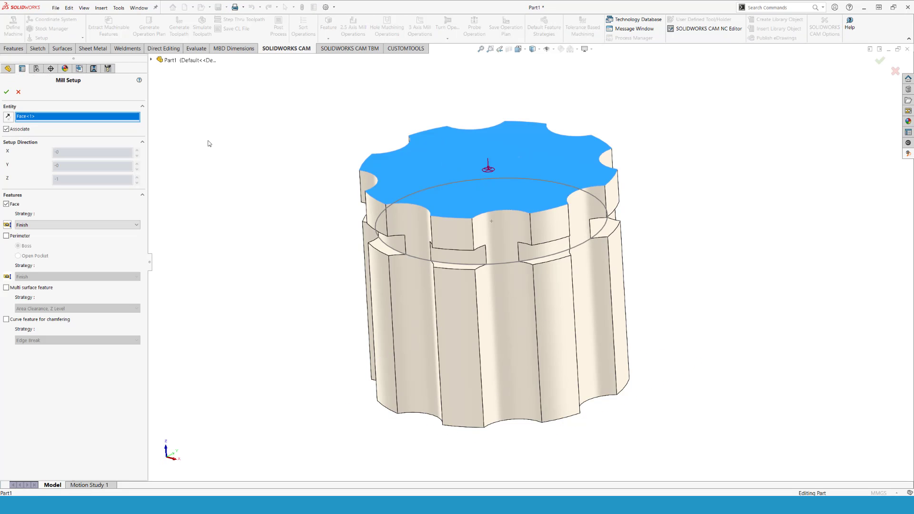
left_click(6, 203)
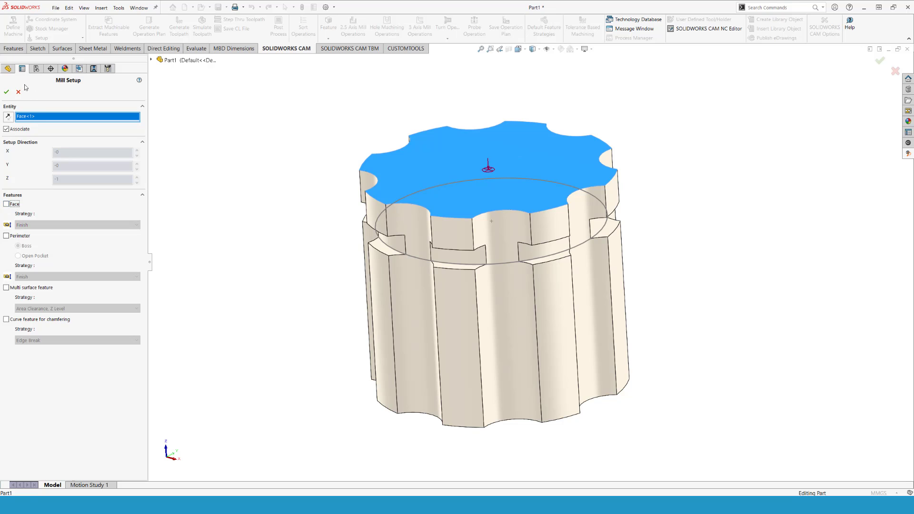
left_click(6, 93)
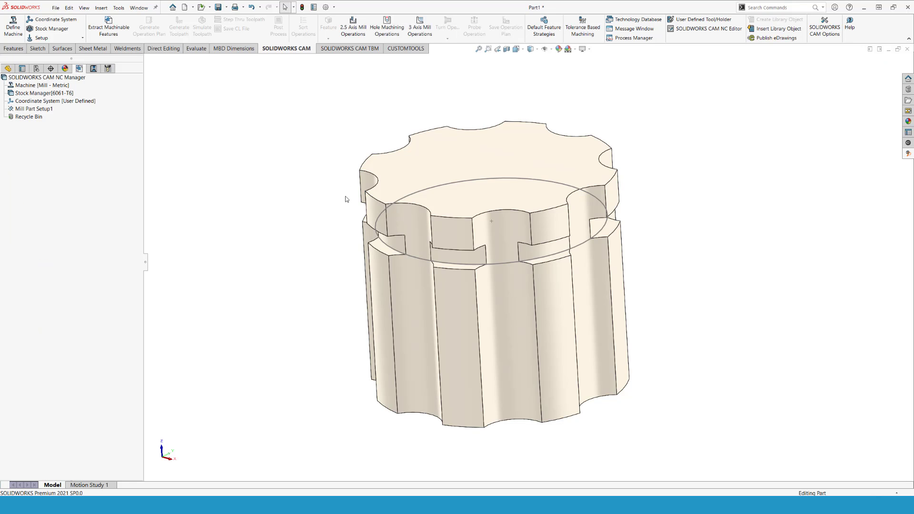
Add a 2.5 axis Boss feature from the circle sketch, with the Finish strategy and an Upto Face end condition at the groove's upper face.
middle_click_drag(347, 198, 354, 179)
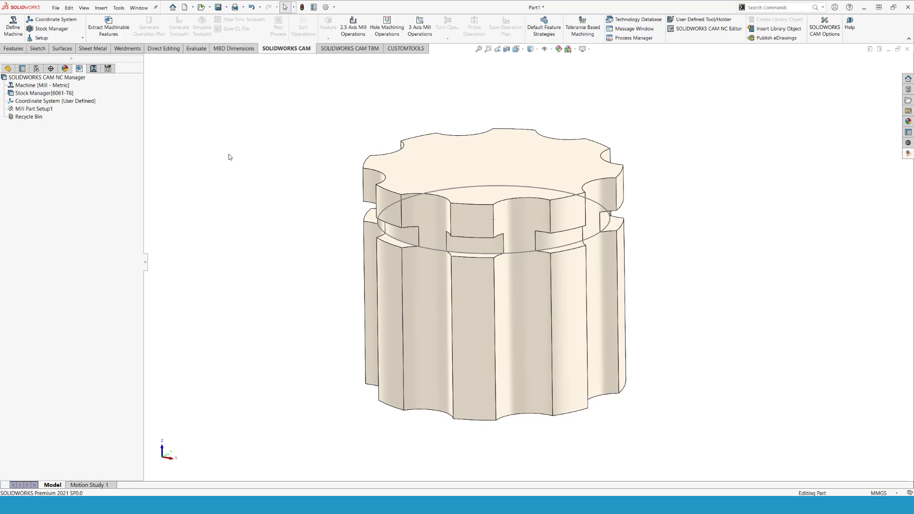
right_click(41, 112)
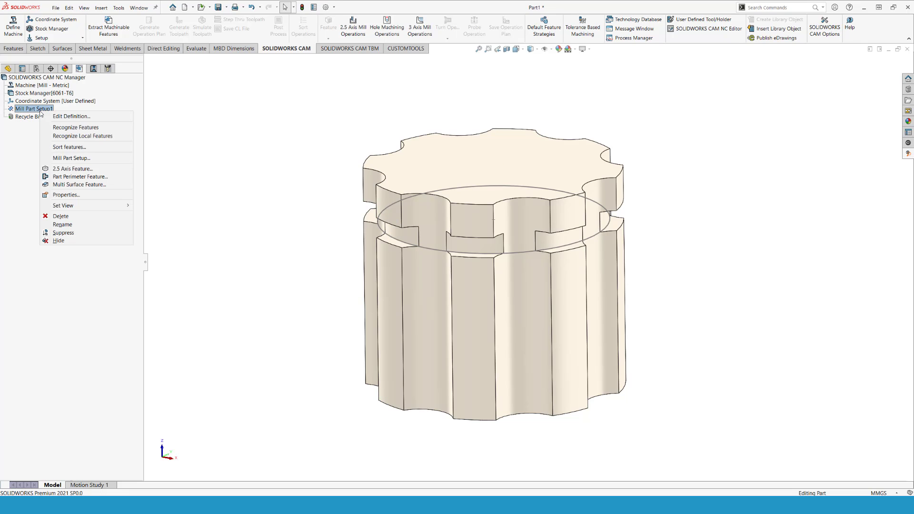
left_click(70, 170)
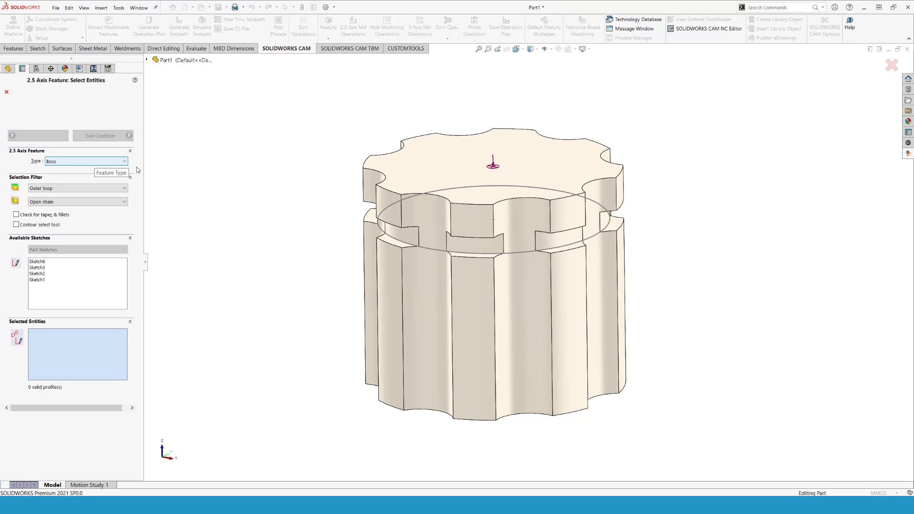
left_click(424, 248)
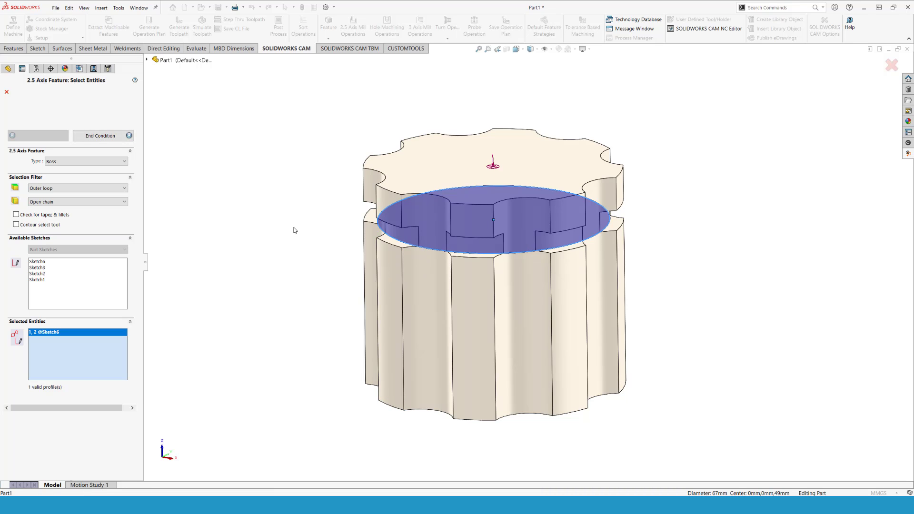
left_click(107, 139)
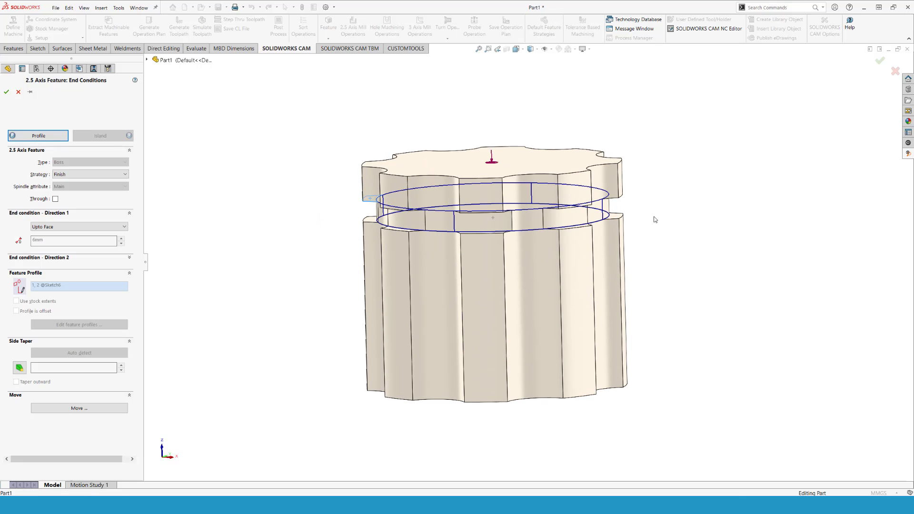
left_click(6, 92)
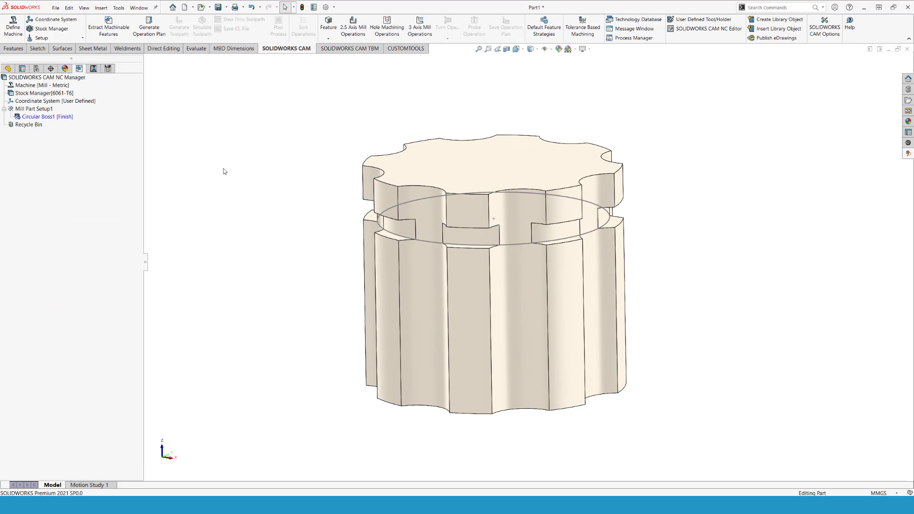
Generate the operation plan for the circular boss feature.
left_click(19, 118)
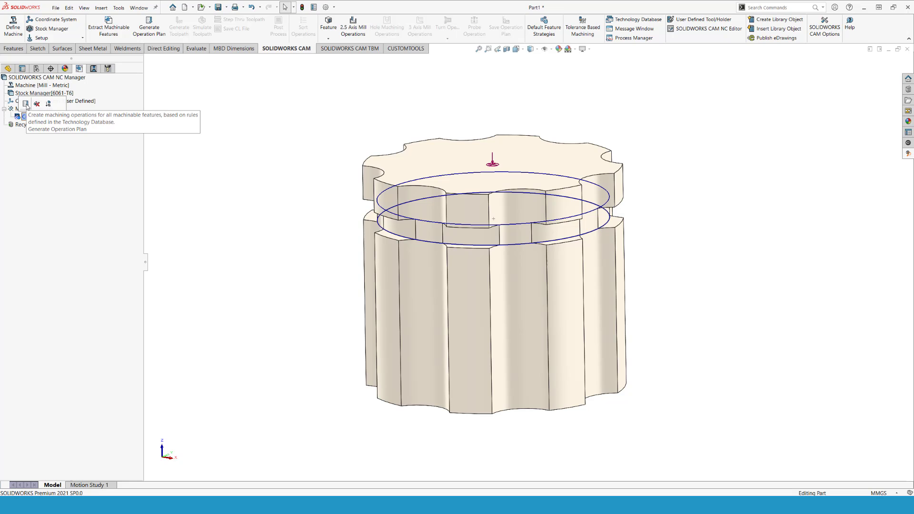
left_click(26, 104)
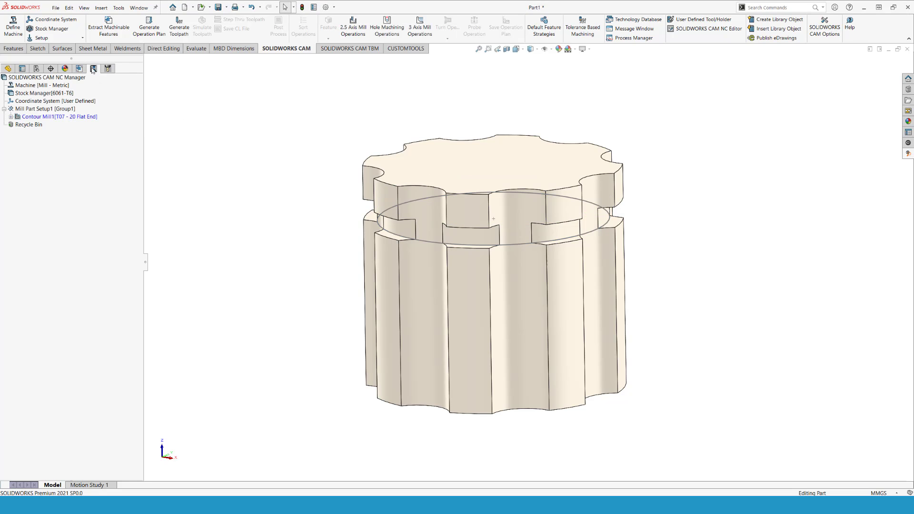
mouse_move(79, 121)
Examine the keyway cutters in the tool library, preview the 13.5 mm one, and close the library without adding a tool.
left_click(108, 69)
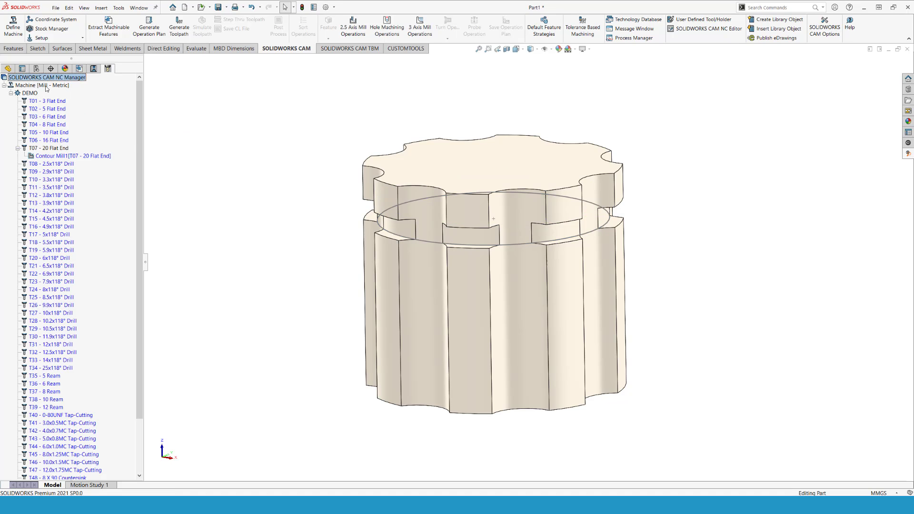
right_click(29, 94)
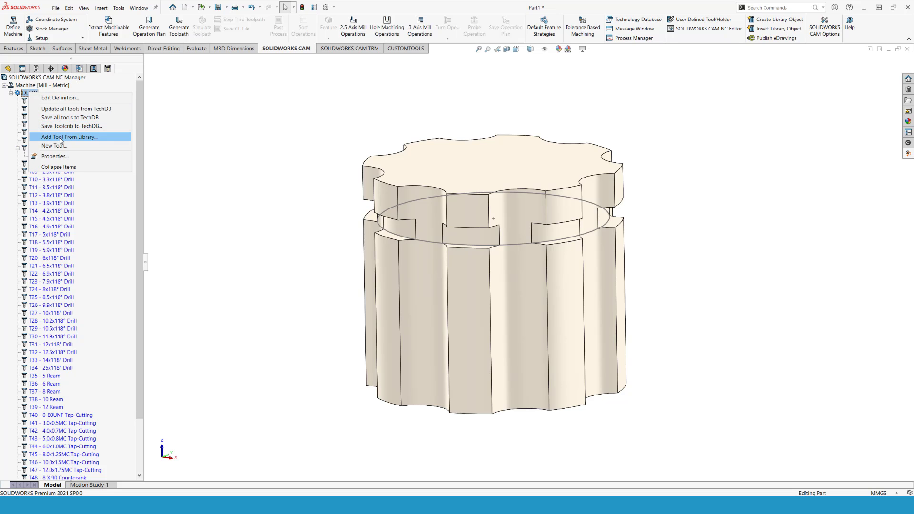
left_click(62, 137)
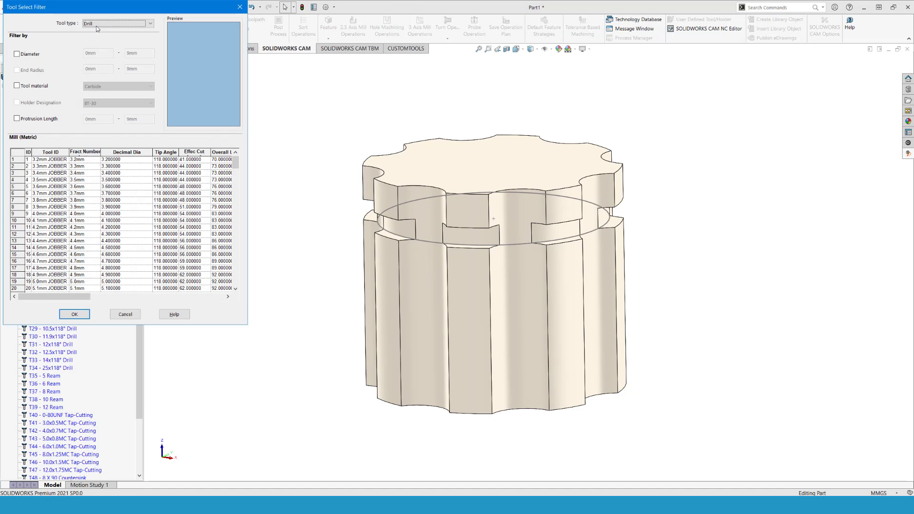
left_click(113, 24)
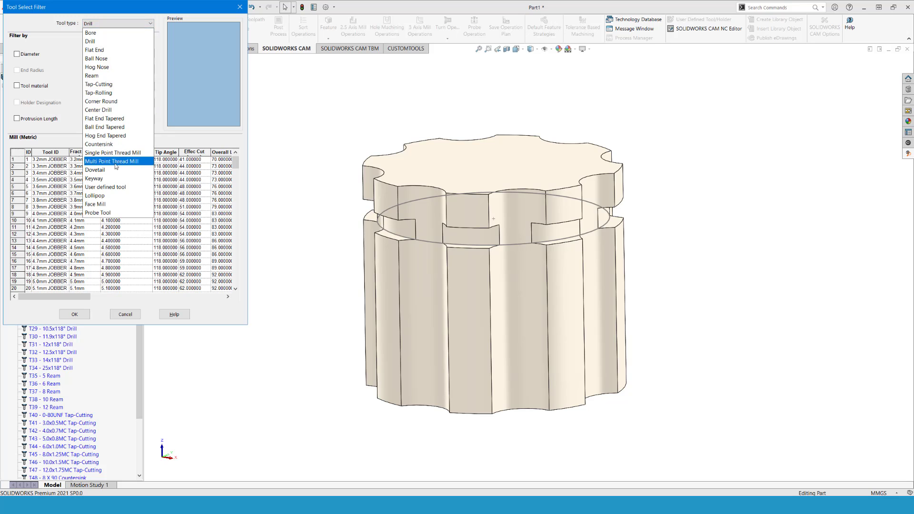
left_click(113, 179)
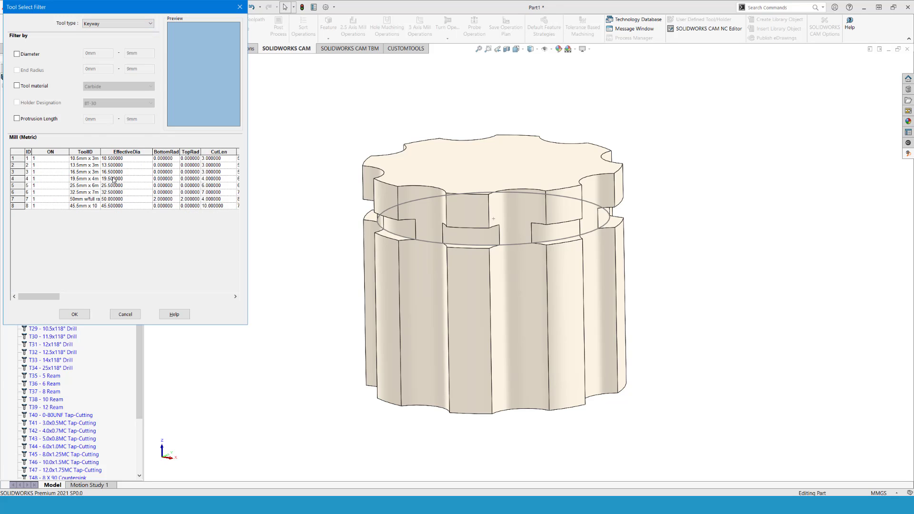
left_click(84, 165)
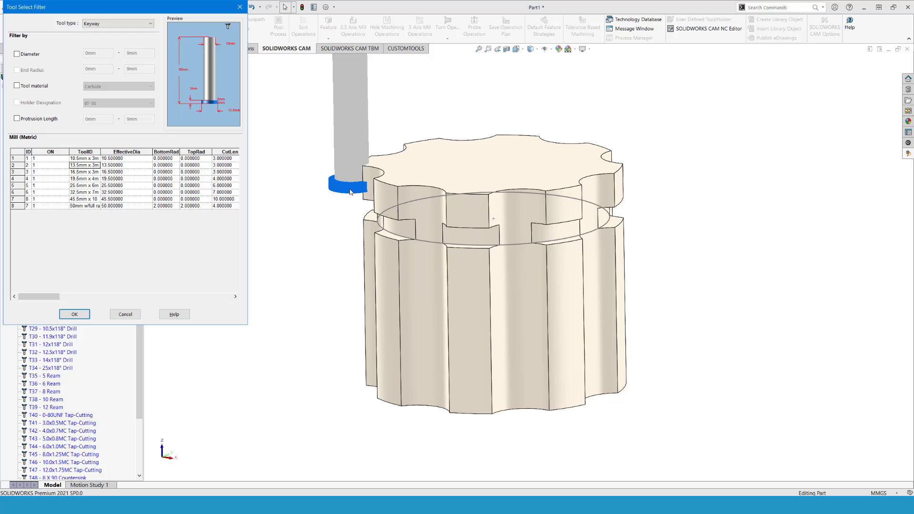
left_click(126, 315)
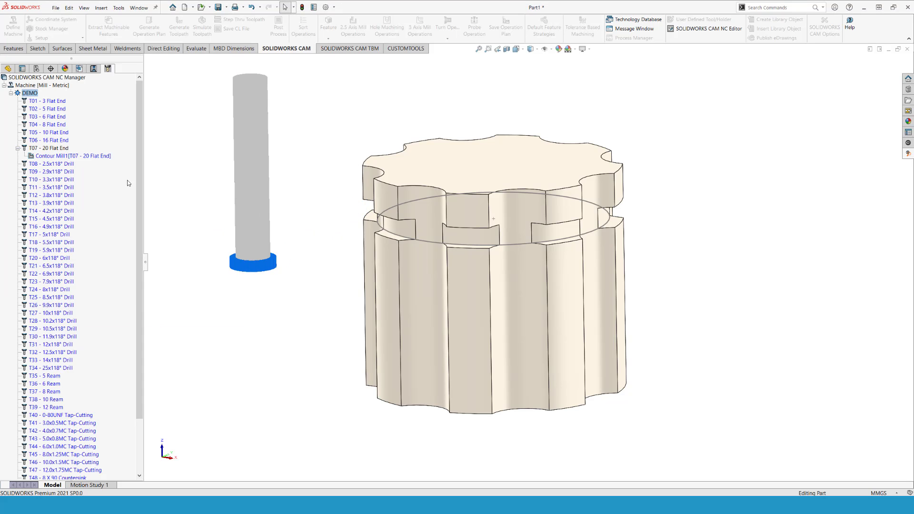
Reassign the existing contour mill operation from the 20 mm flat end mill to the T55 - 16.5 Keyway tool.
scroll(139, 159, "down", 3)
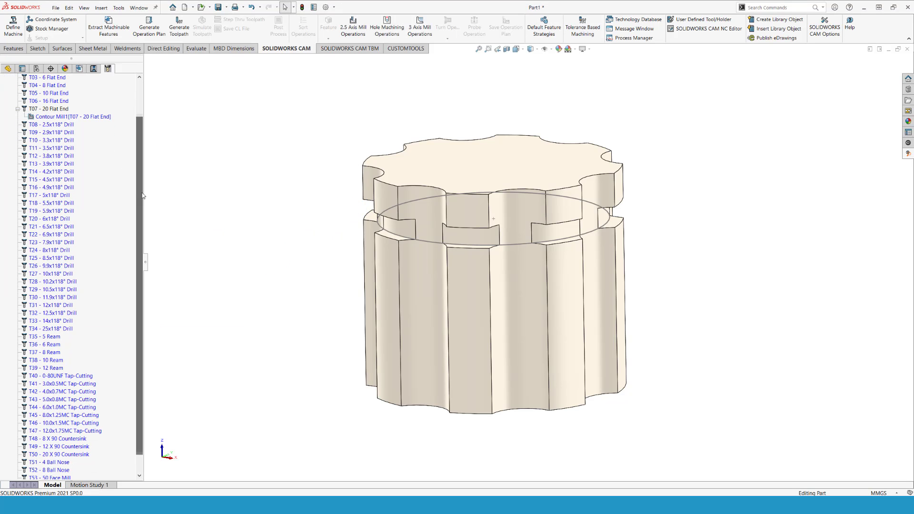
left_click(54, 118)
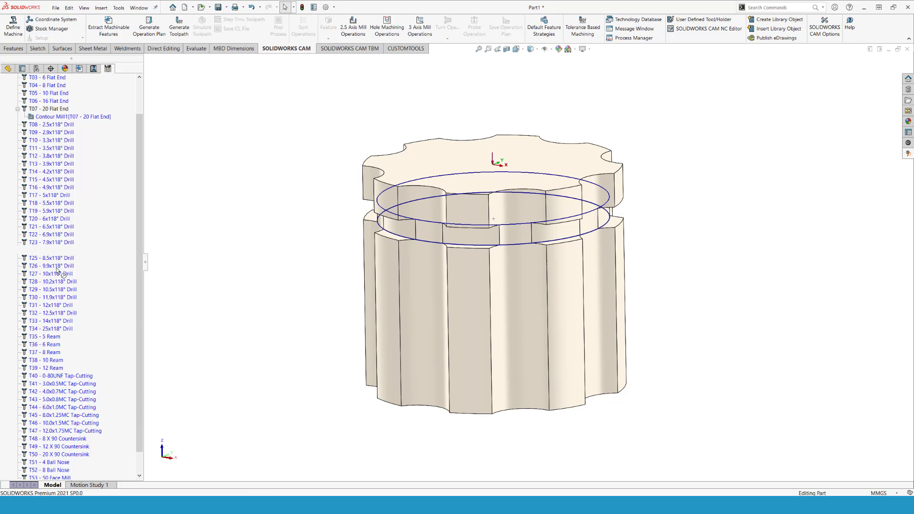
scroll(53, 469, "down", 1)
left_click(53, 470)
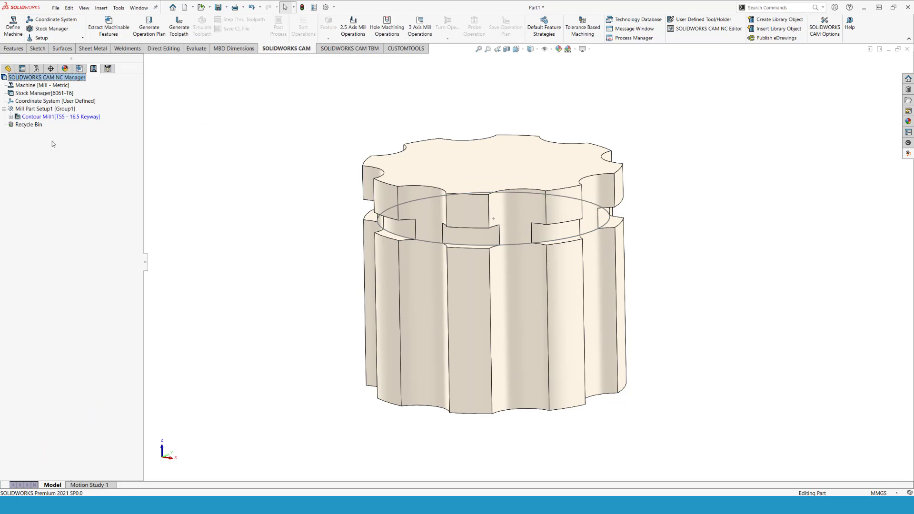
mouse_move(41, 117)
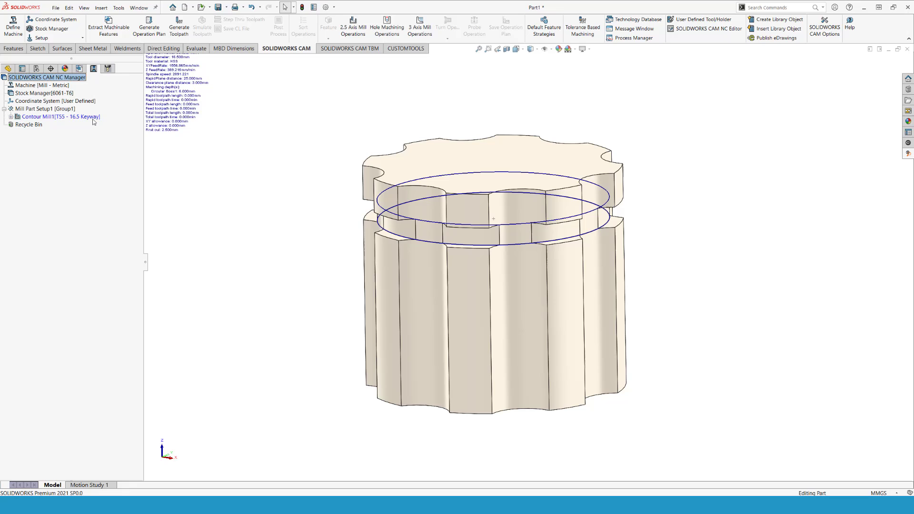
Add a second 2.5 axis Contour Mill operation to the circular boss feature using the T55 - 16.5 Keyway tool, keeping its default parameters.
left_click(80, 69)
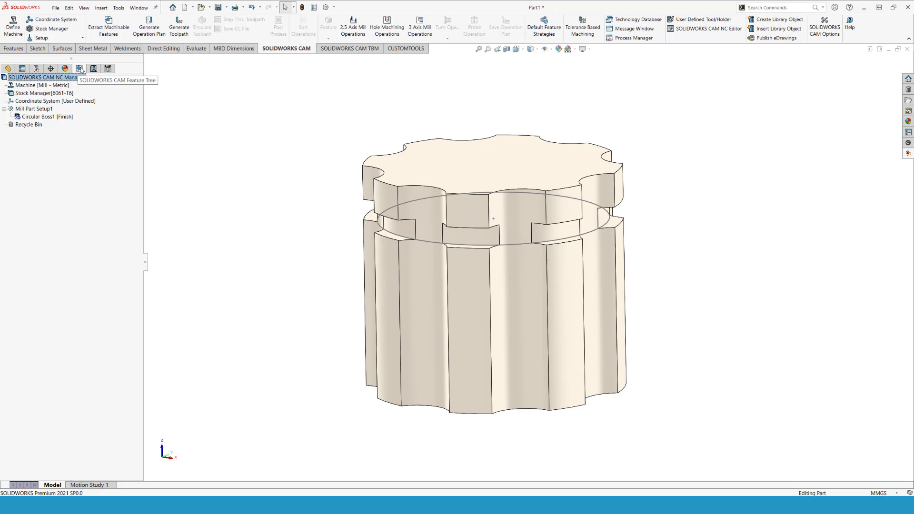
right_click(59, 119)
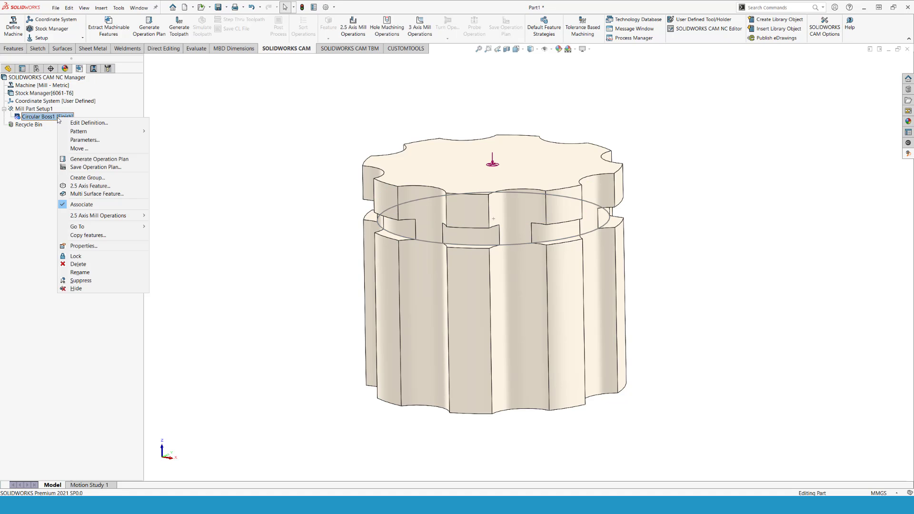
mouse_move(103, 219)
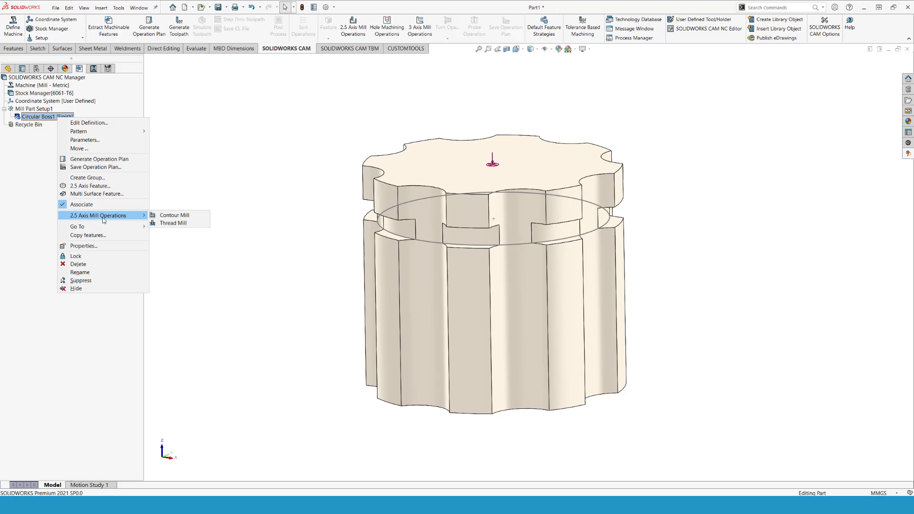
left_click(166, 217)
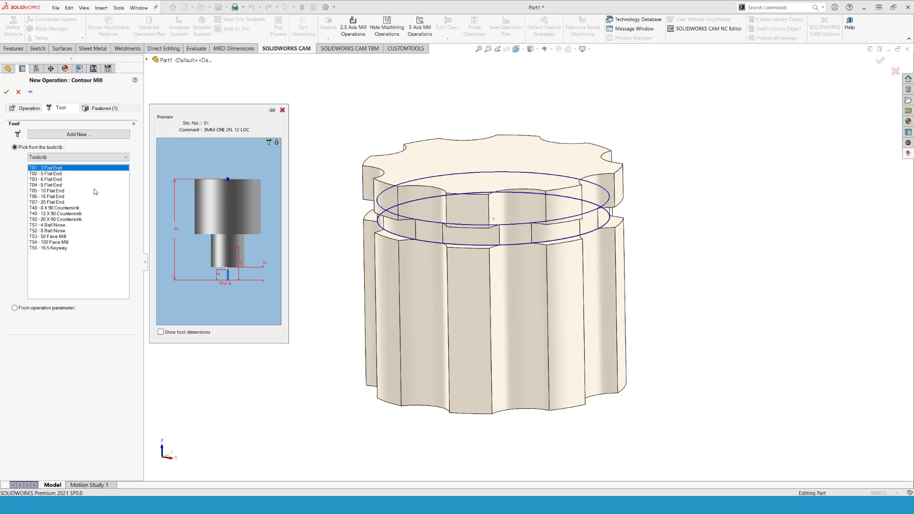
left_click(63, 248)
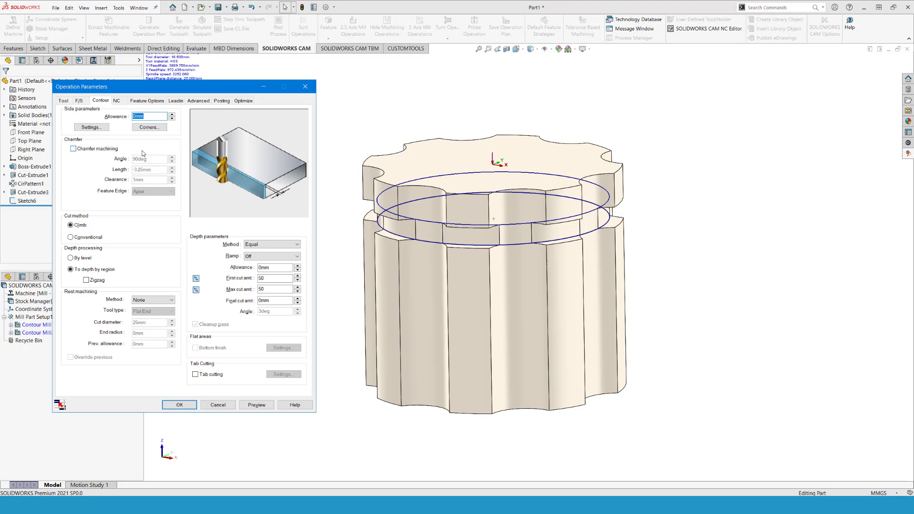
left_click(180, 404)
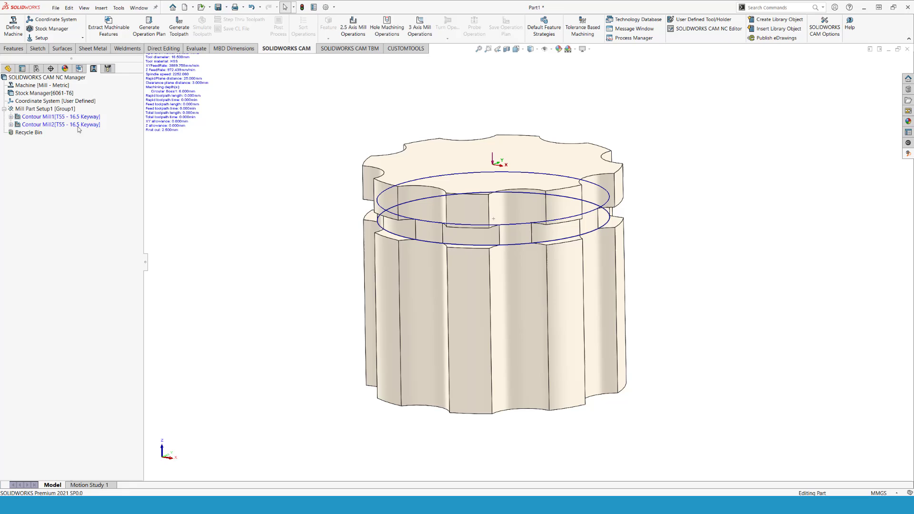
Delete the second contour mill operation and empty the CAM recycle bin.
left_click(80, 125)
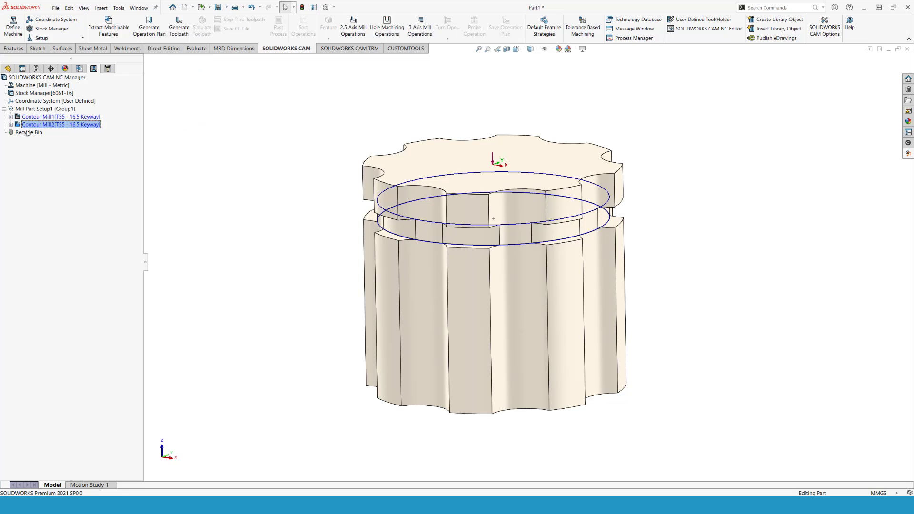
key("Delete")
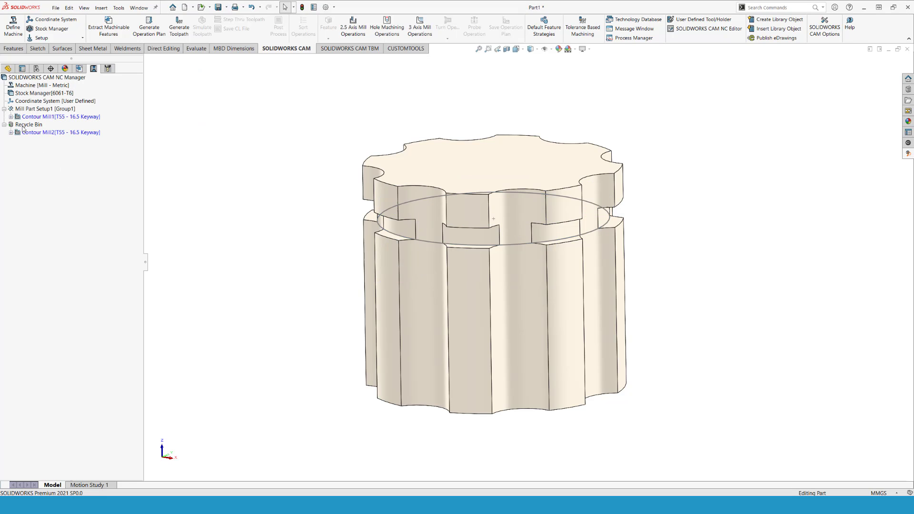
right_click(22, 128)
left_click(27, 134)
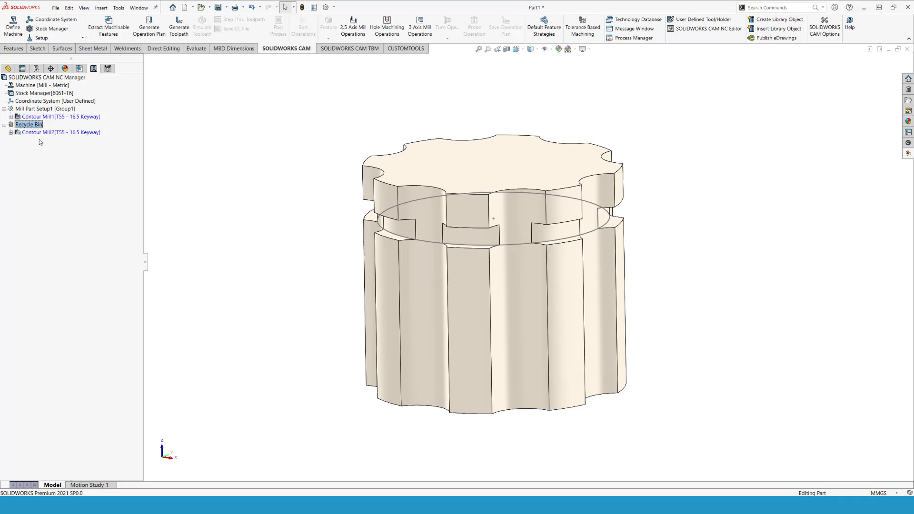
left_click(468, 272)
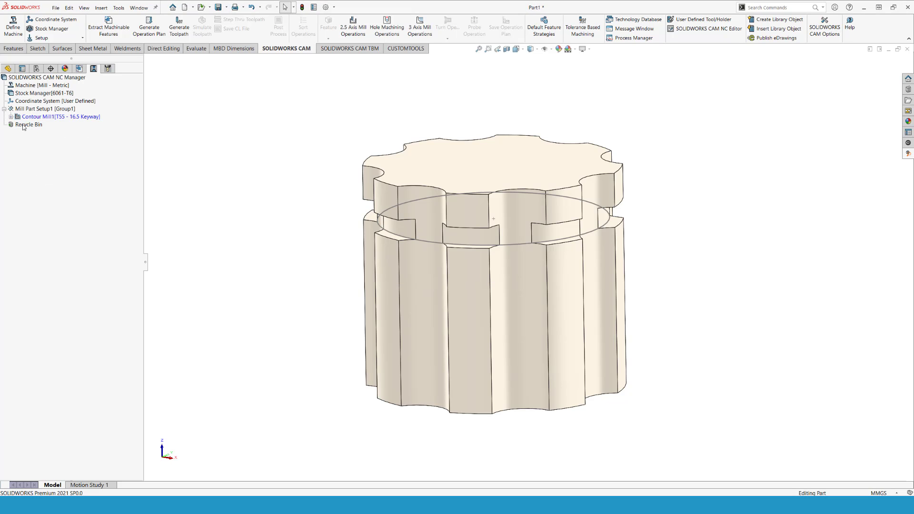
Generate the toolpath for the keyway contour operation and simulate it, comparing the machined stock with the design part.
left_click(43, 117)
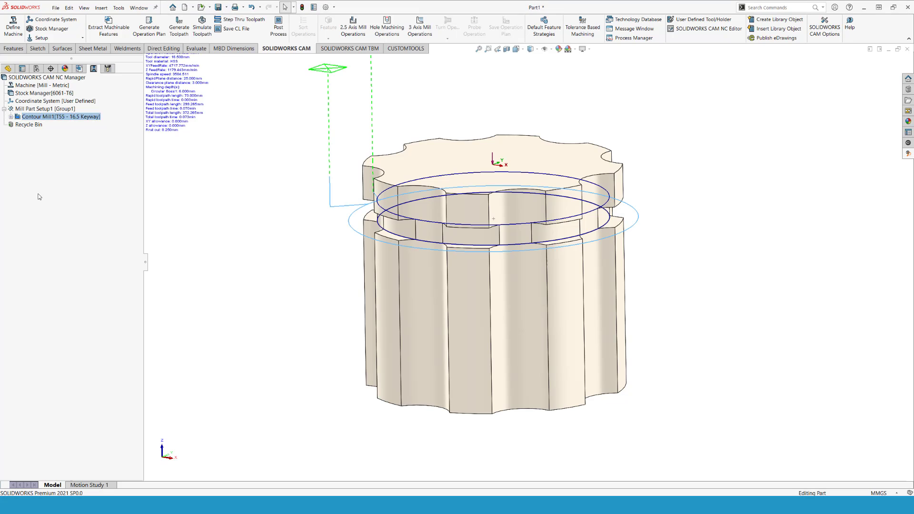
middle_click_drag(306, 237, 310, 219)
left_click(202, 26)
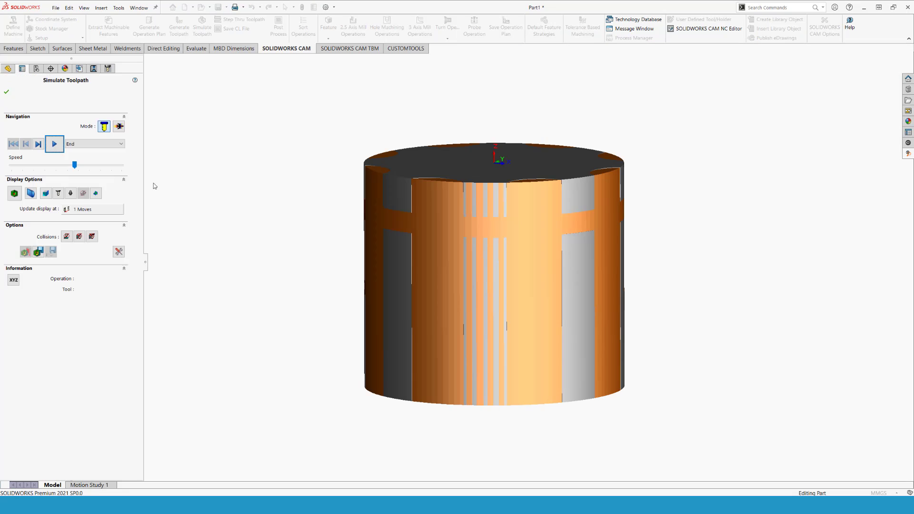
left_click(60, 149)
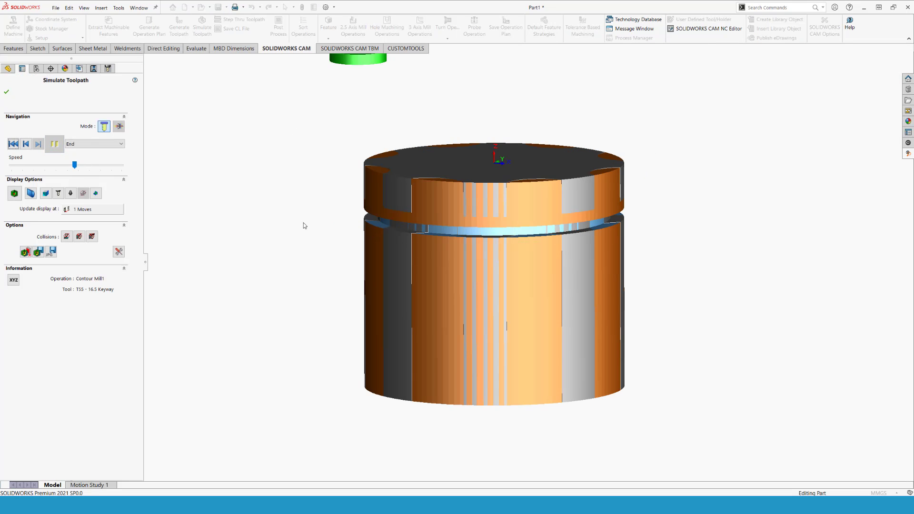
middle_click_drag(305, 226, 310, 204)
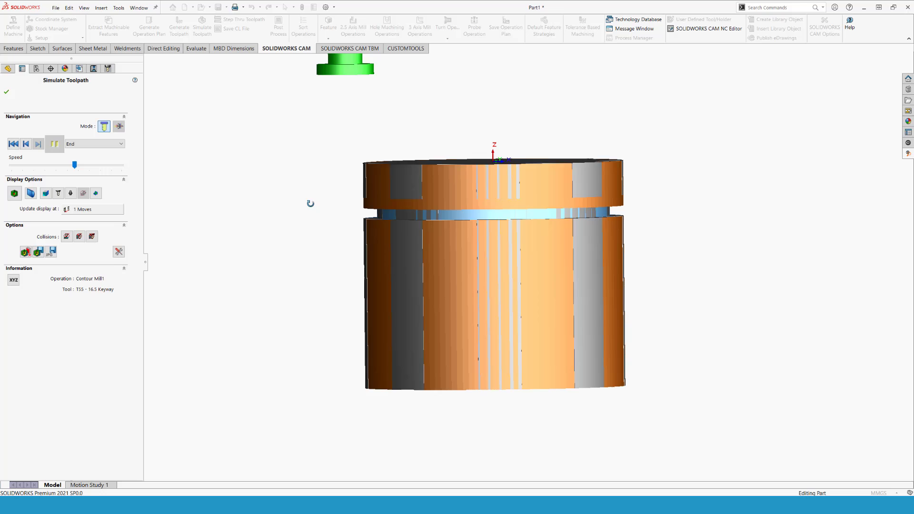
left_click(14, 193)
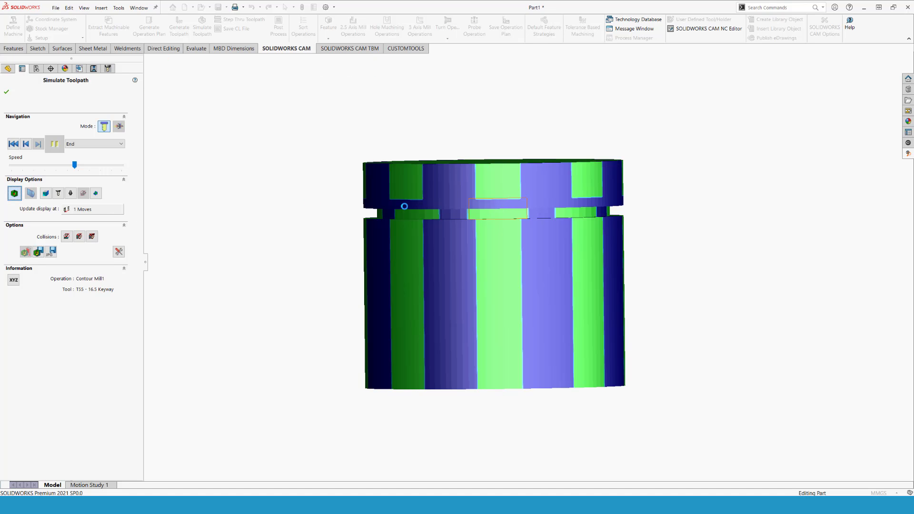
key("Escape")
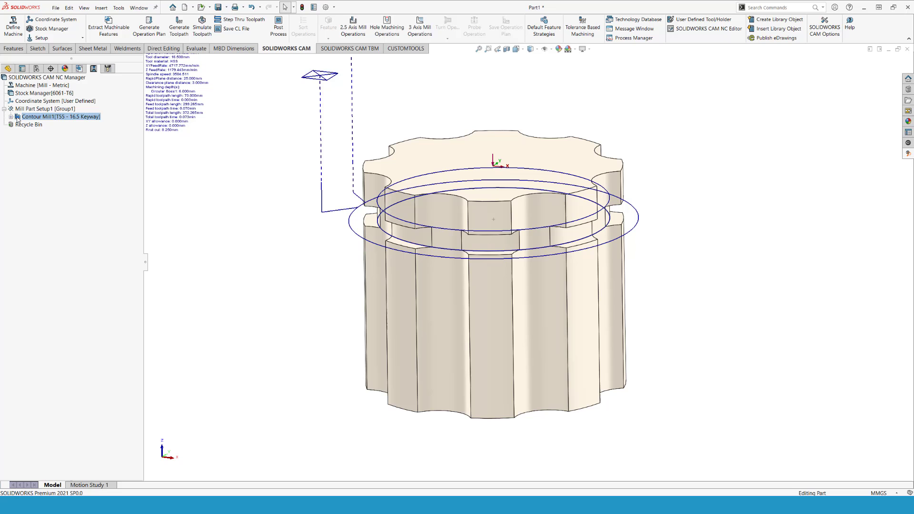
Open the contour operation's parameters and examine the keyway cutter's dimensions, including its flute length, with the tool preview shown briefly.
left_click(17, 117)
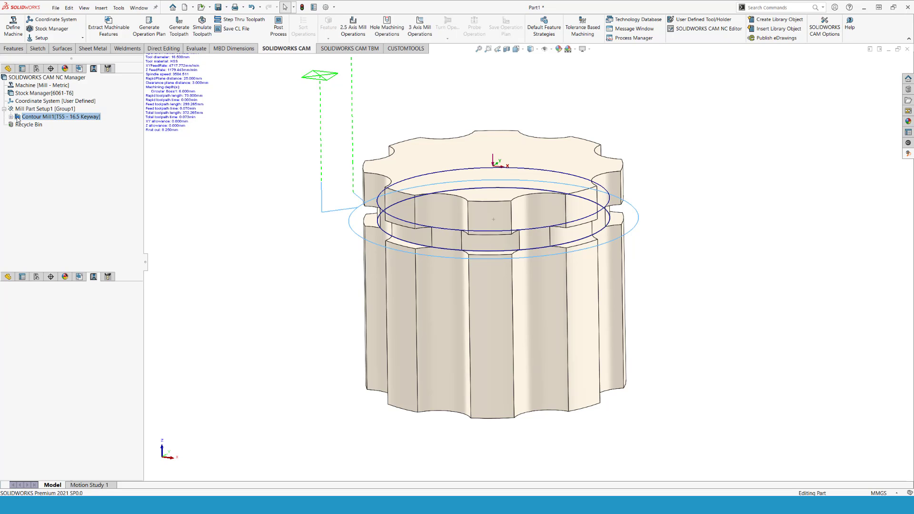
double_click(17, 118)
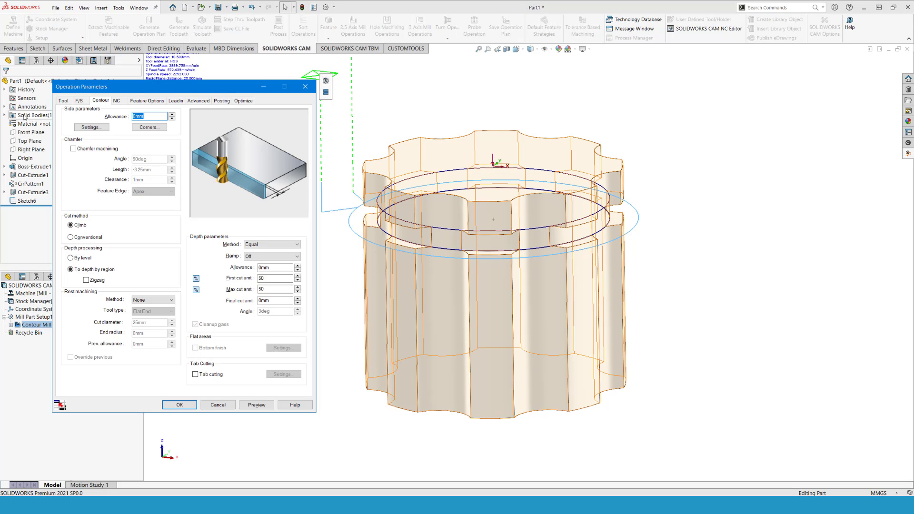
left_click(63, 101)
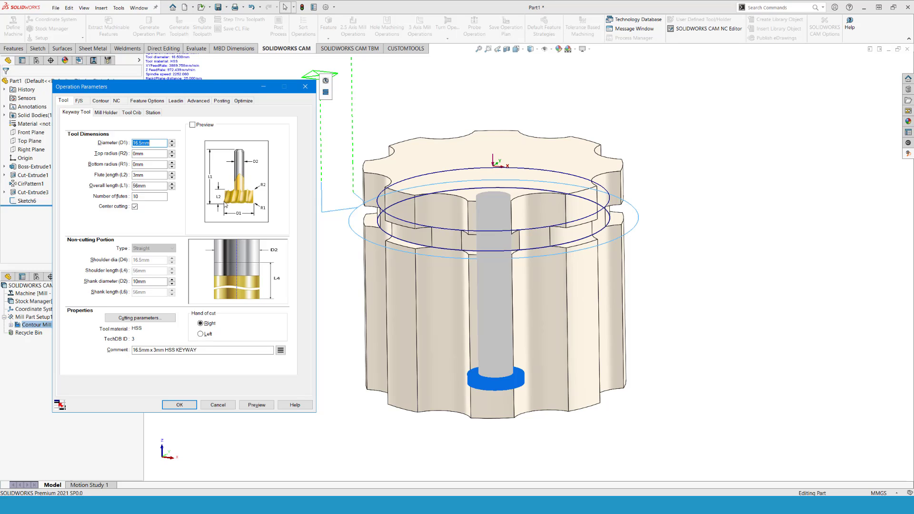
left_click(192, 125)
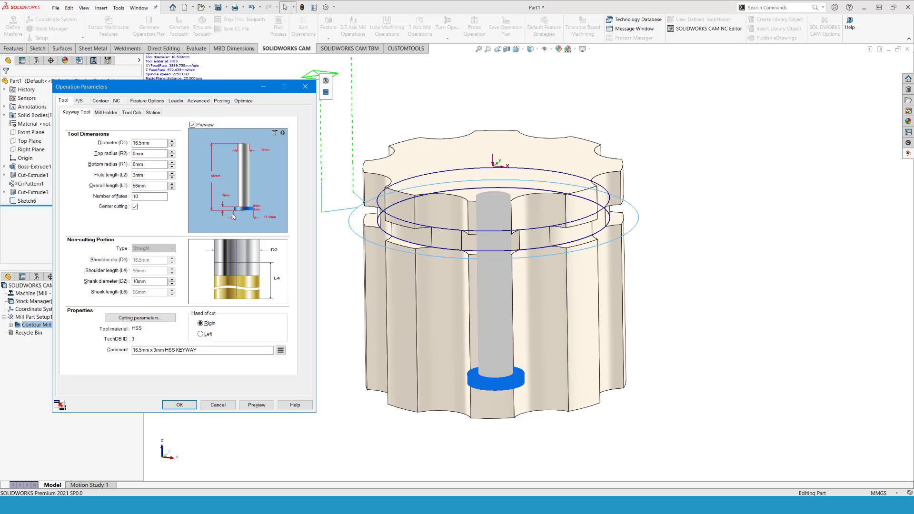
left_click(192, 125)
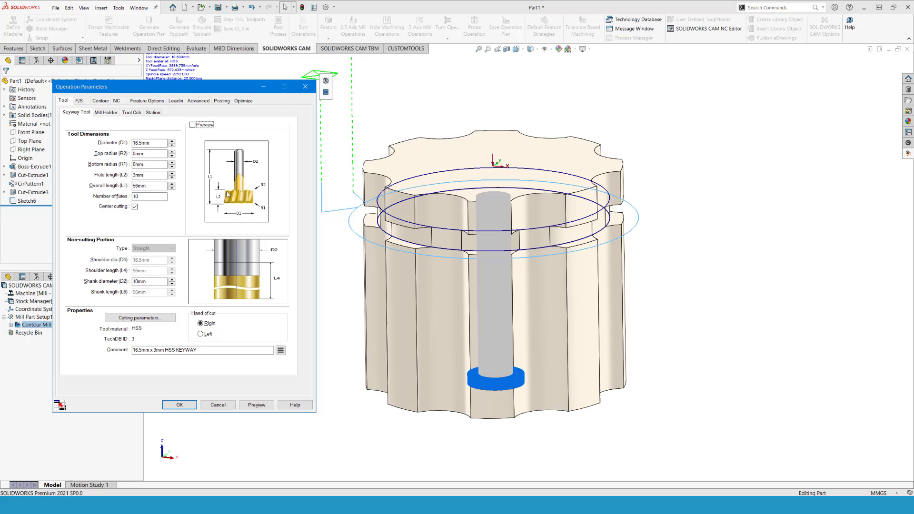
left_click(151, 175)
left_click(153, 178)
Set the contour operation's first depth cut to an absolute 3 mm instead of a percentage.
left_click(101, 100)
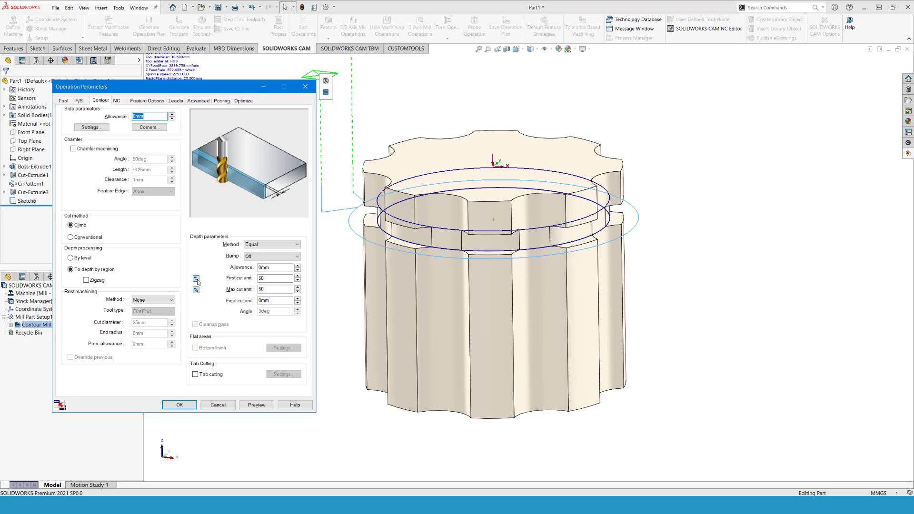
left_click(64, 101)
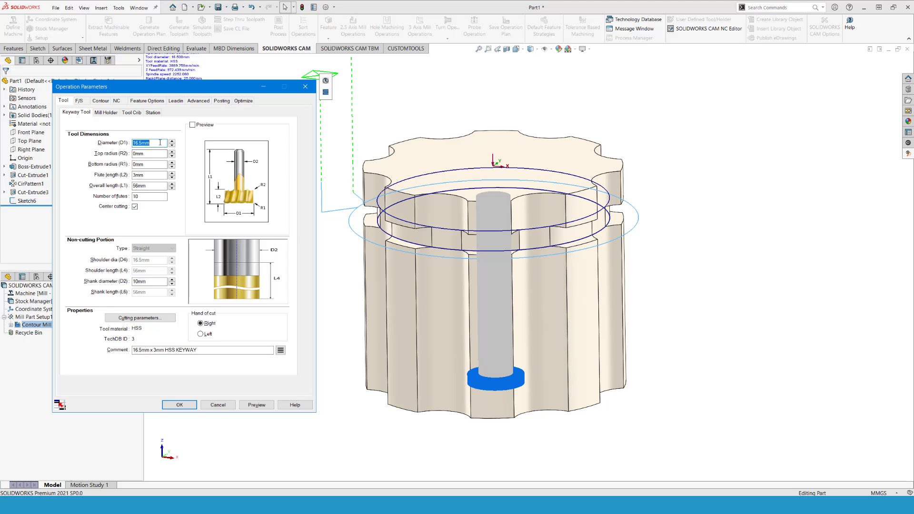
left_click(103, 102)
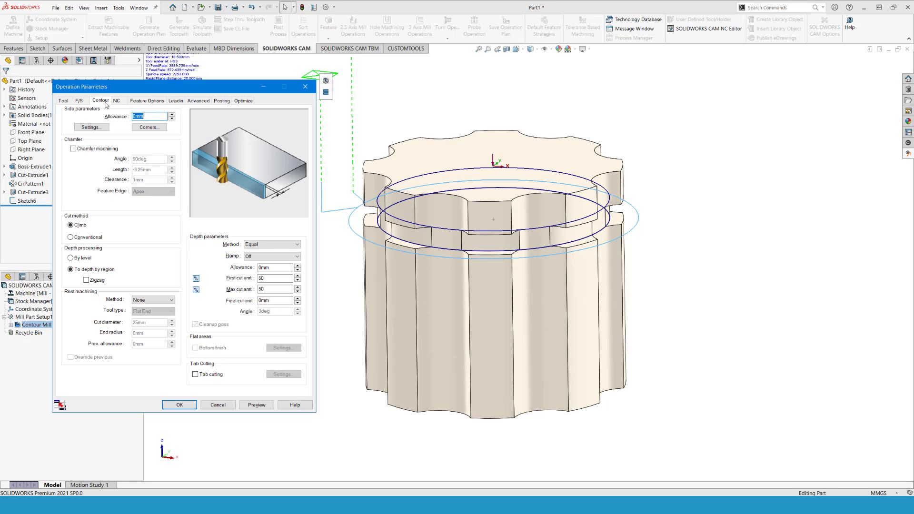
left_click(195, 280)
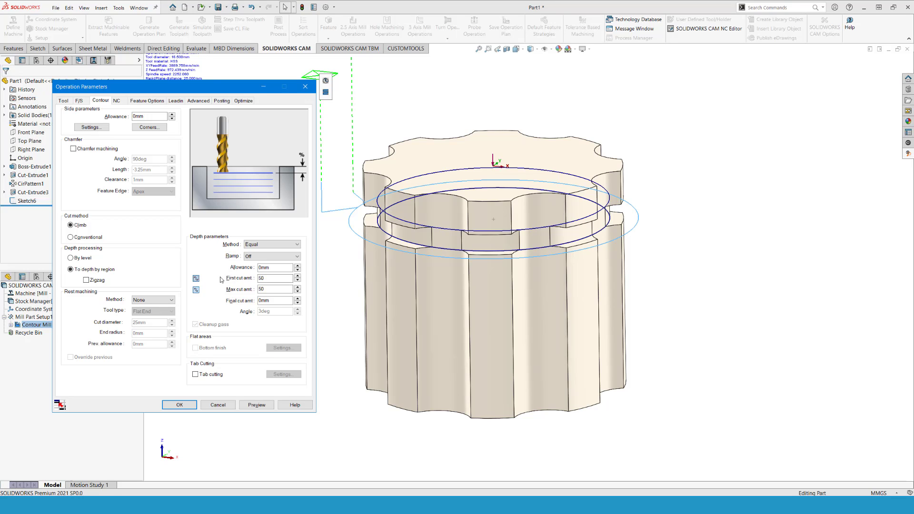
left_click(269, 280)
left_click(196, 279)
left_click_drag(276, 279, 269, 279)
left_click_drag(275, 278, 255, 284)
type("3")
Preview the contour toolpath and examine its depth passes against the groove from the front.
left_click(379, 206)
key("ctrl+1")
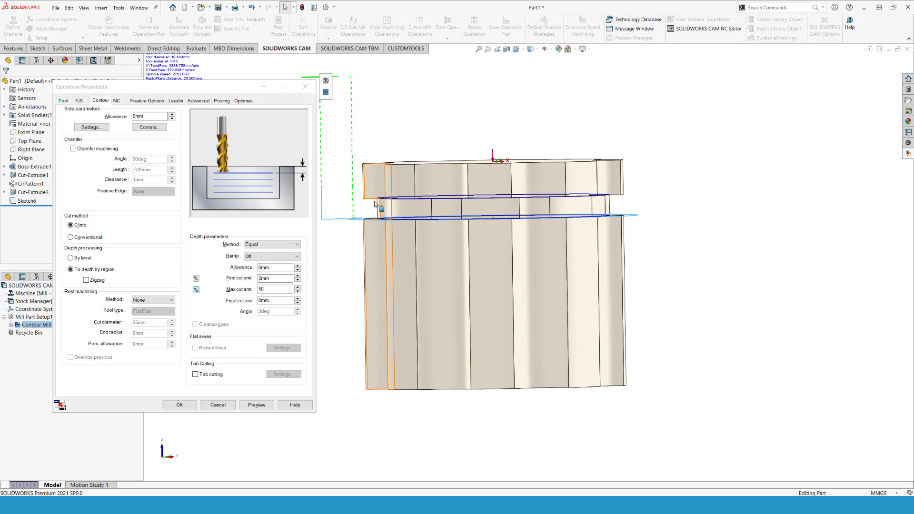
scroll(375, 204, "down", 4)
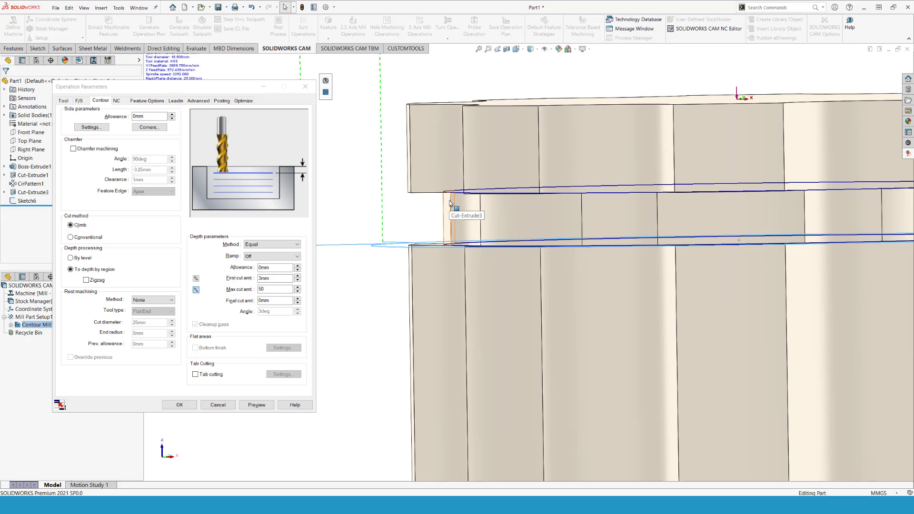
left_click(263, 408)
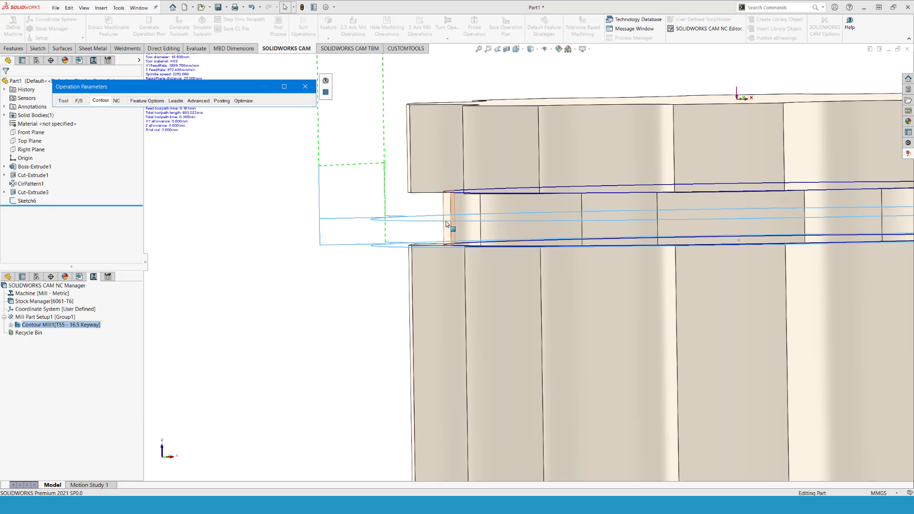
left_click(285, 87)
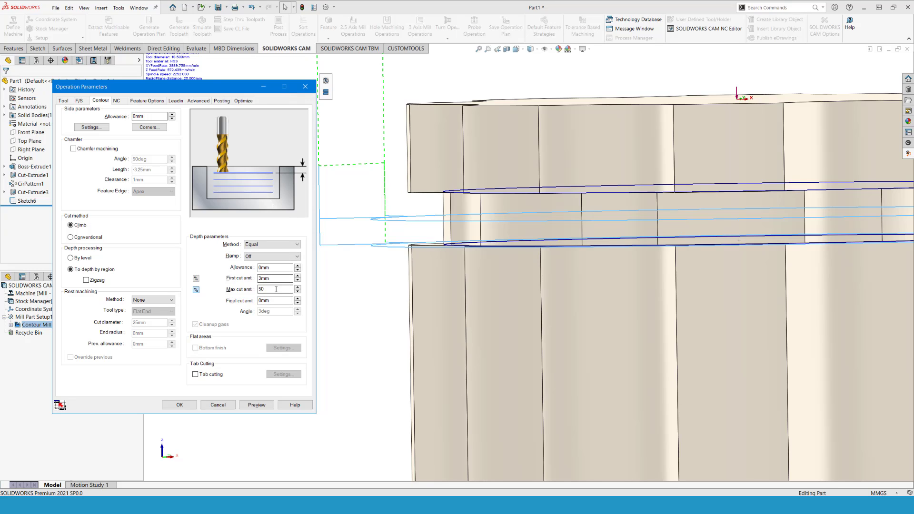
Set the maximum depth cut to an absolute 1 mm and preview the resulting toolpath around the groove.
left_click(261, 289)
left_click(197, 290)
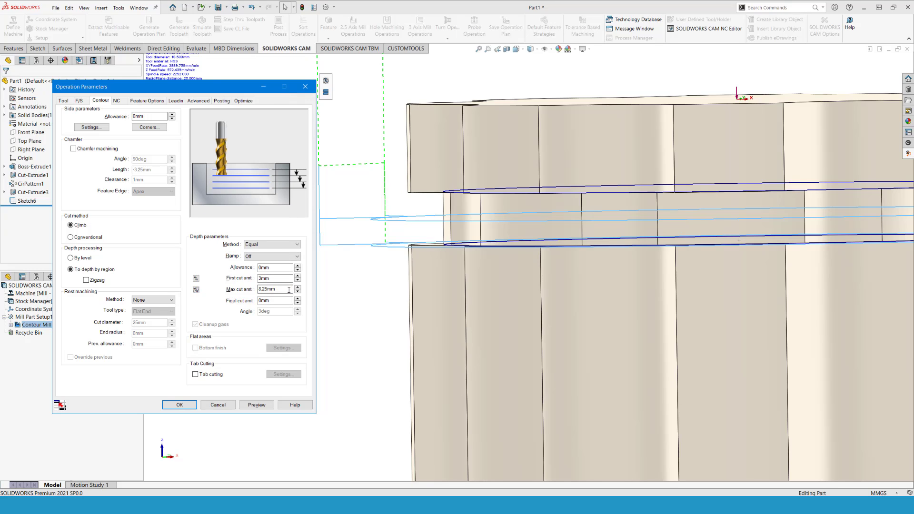
type("1")
left_click(257, 405)
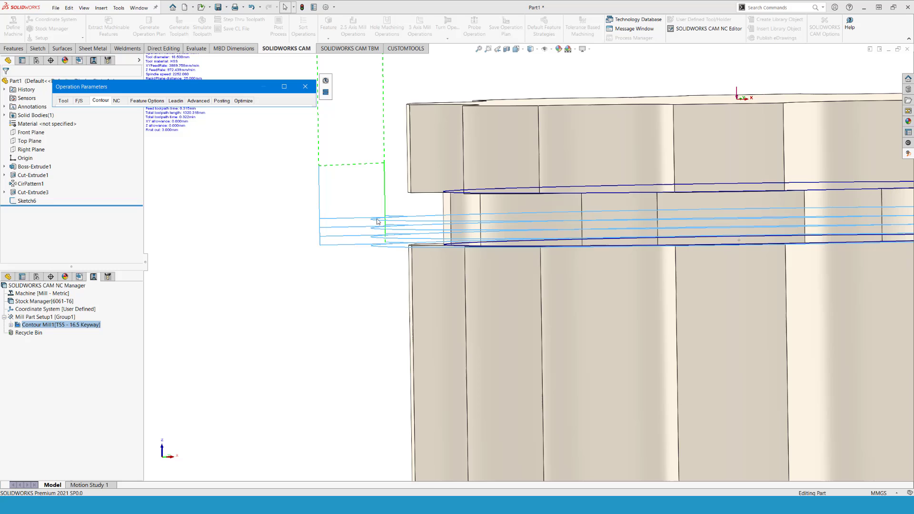
scroll(389, 231, "up", 6)
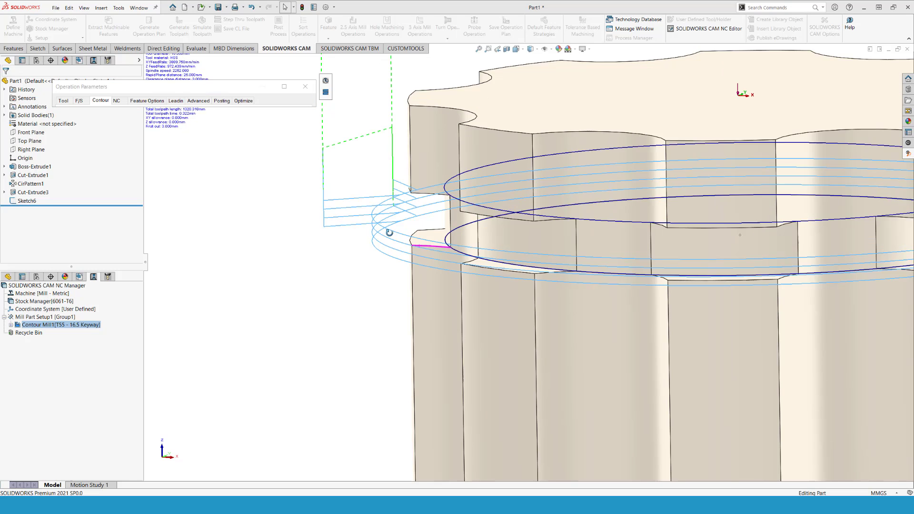
key("f")
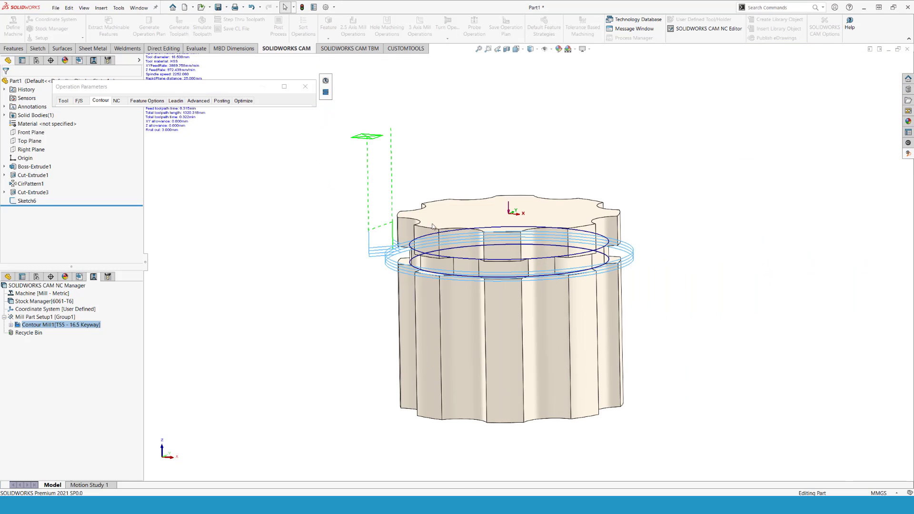
Simulate the keyway contour toolpath and inspect the machined groove in the stock up close.
left_click(330, 86)
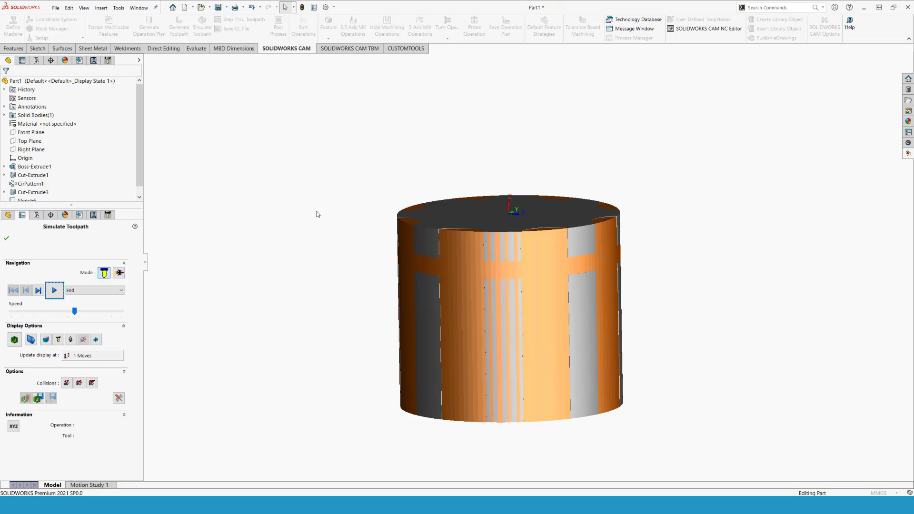
left_click(55, 295)
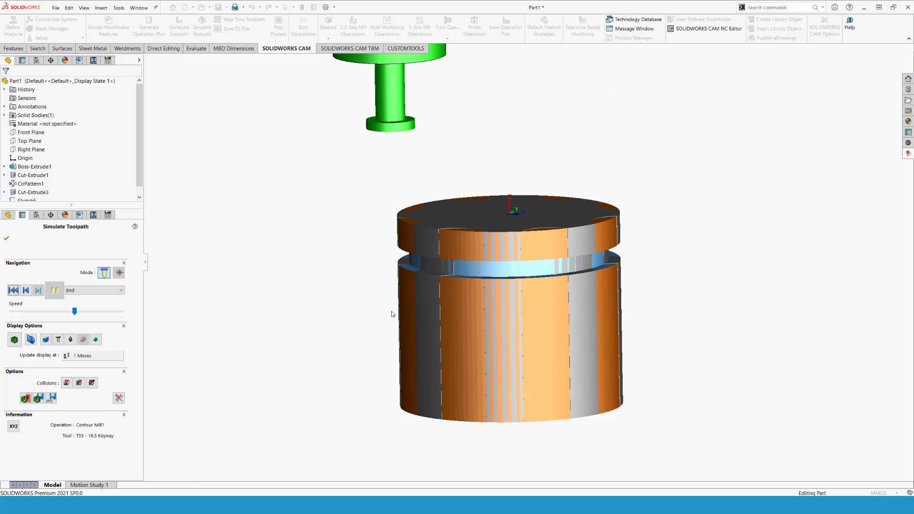
mouse_move(391, 310)
middle_mouse_down()
mouse_move(390, 290)
mouse_move(398, 302)
middle_mouse_up()
scroll(416, 279, "down", 3)
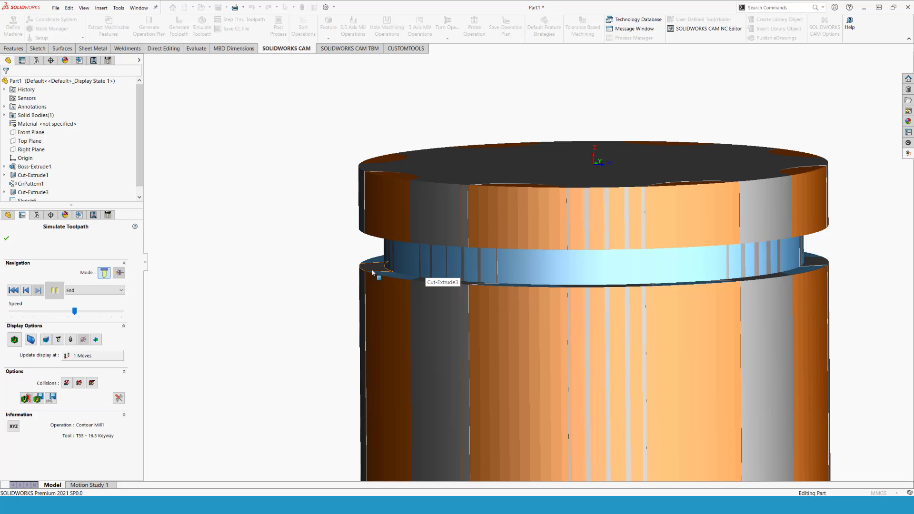
left_click(6, 238)
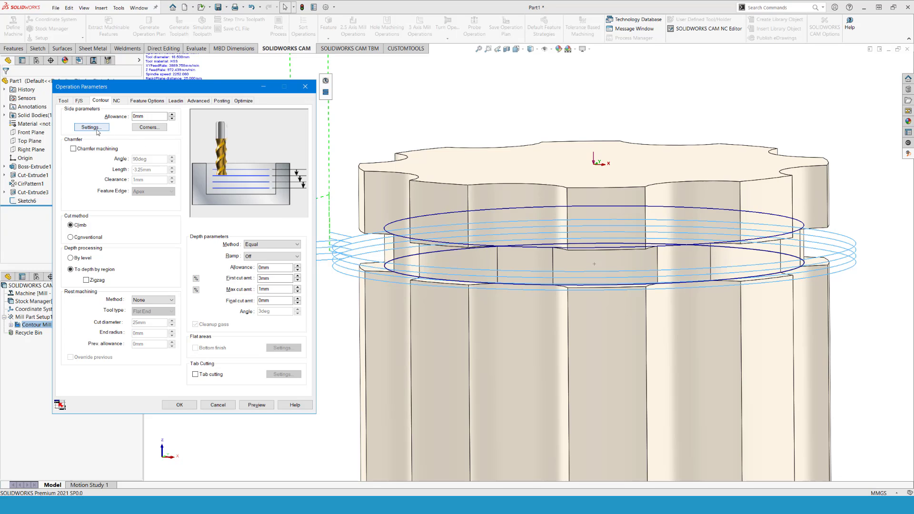
Set the side roughing cut amount to an absolute 1 mm and accept the contour operation's parameters.
left_click(90, 127)
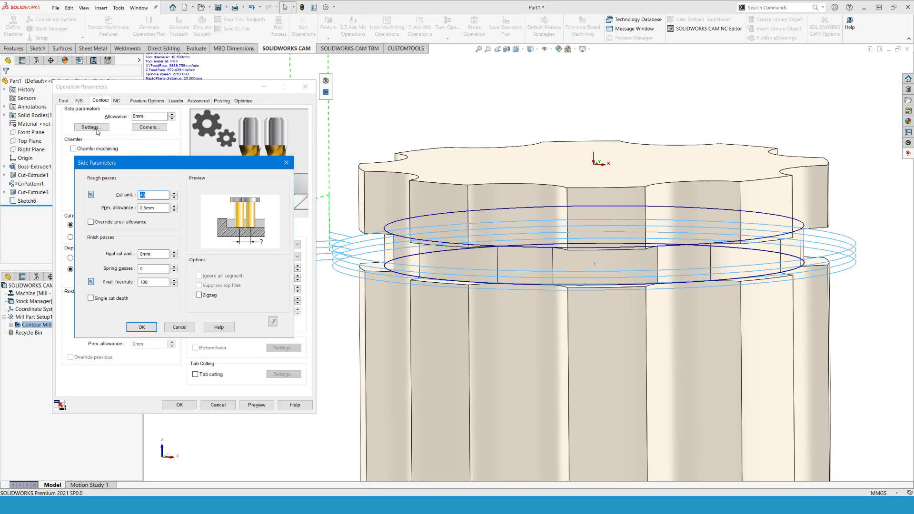
left_click(91, 194)
key("Tab")
type("1")
left_click(161, 210)
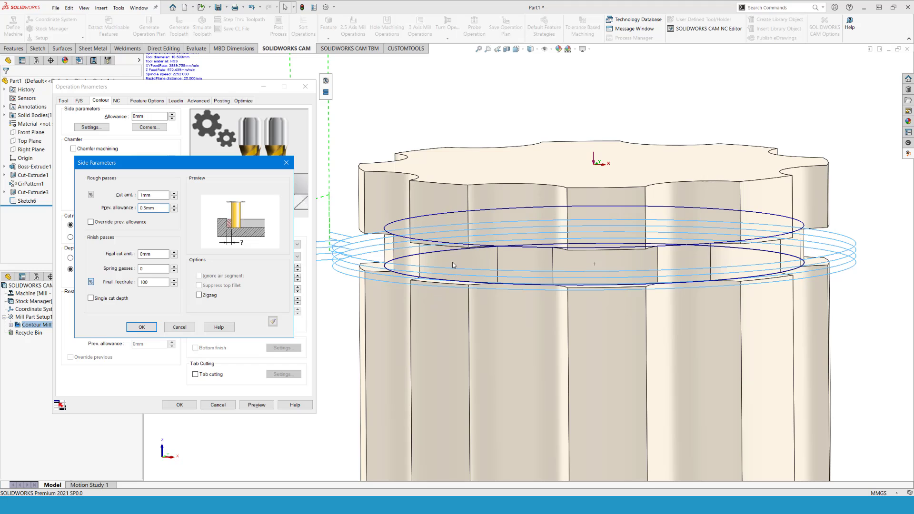
left_click(256, 364)
left_click(141, 328)
left_click(180, 405)
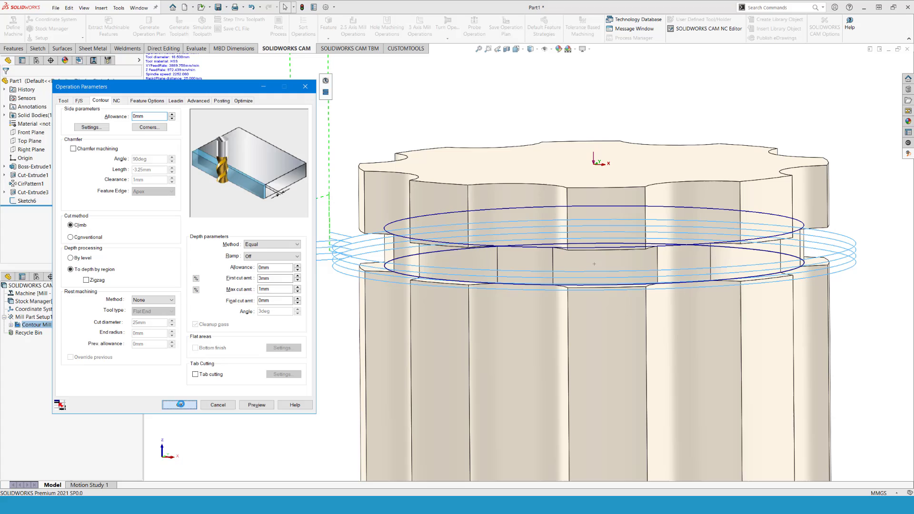
Check the radii of the groove floor and the part's outer wall to compare the groove depth.
left_click(453, 263)
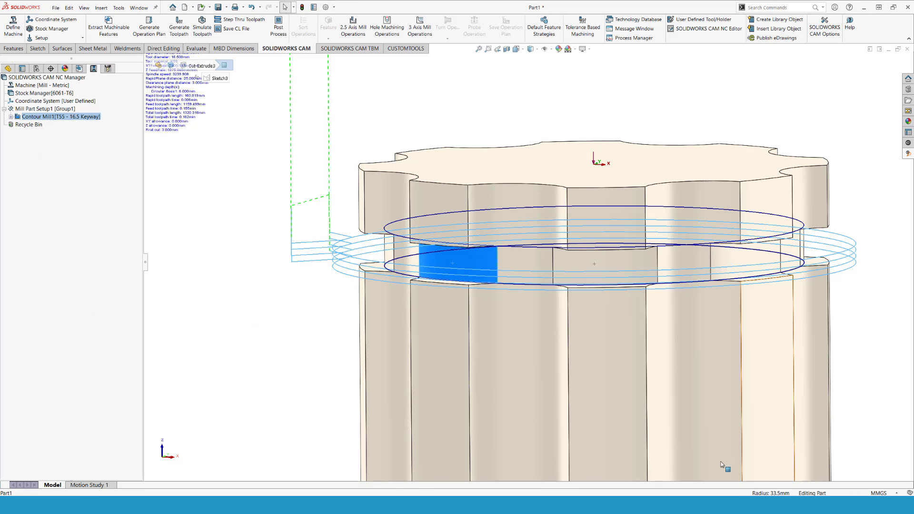
left_click(446, 316)
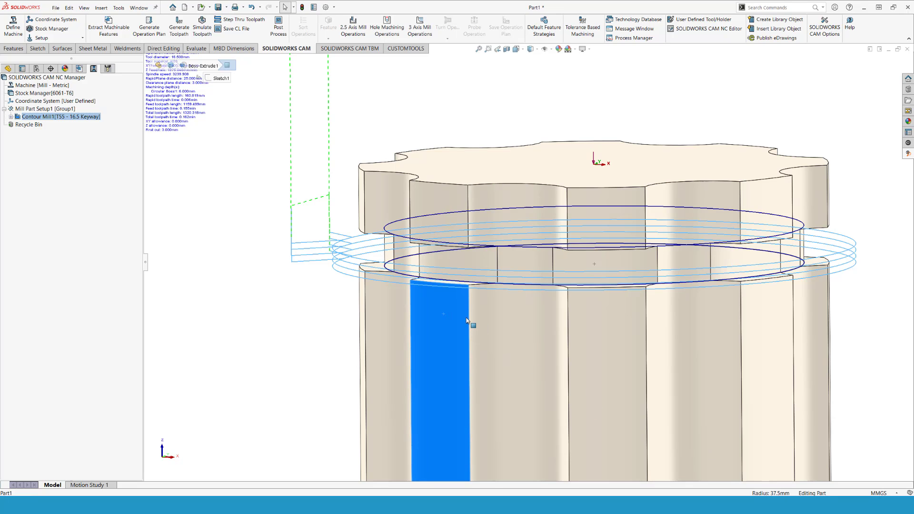
left_click(450, 259)
left_click(437, 314)
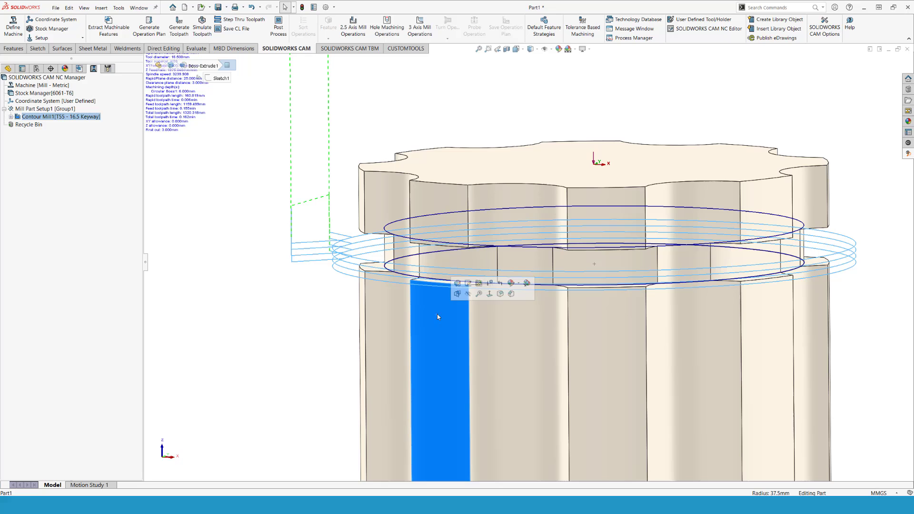
left_click(447, 269)
Set the previous allowance for the side roughing passes to 4 mm and preview the contour toolpath.
middle_click_drag(447, 273, 443, 291)
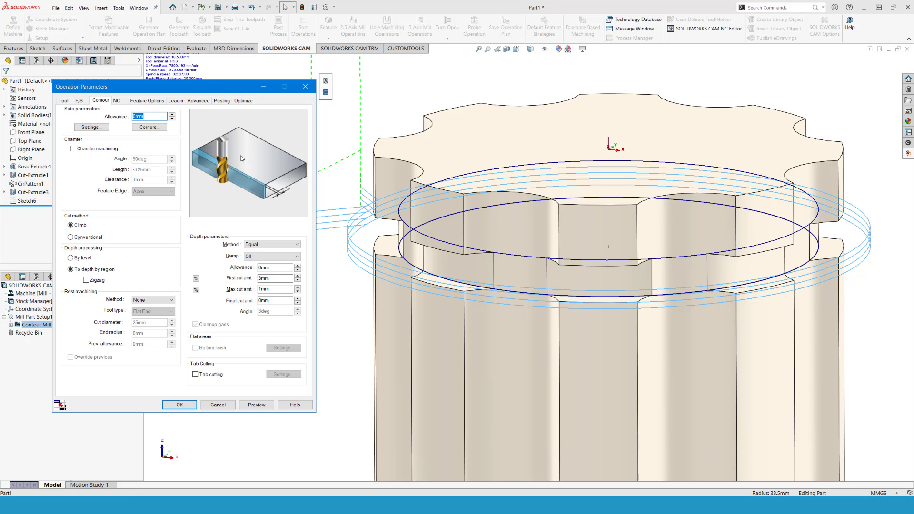
left_click(100, 127)
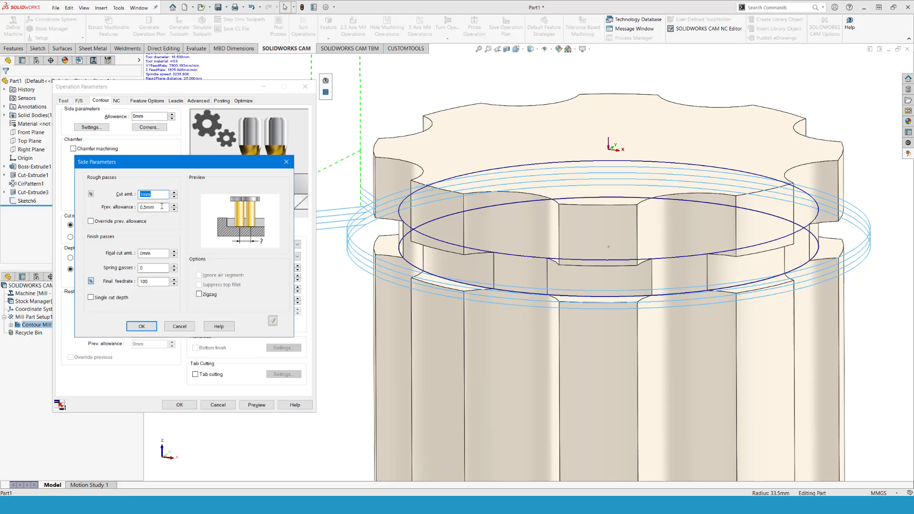
key("Tab")
type("4")
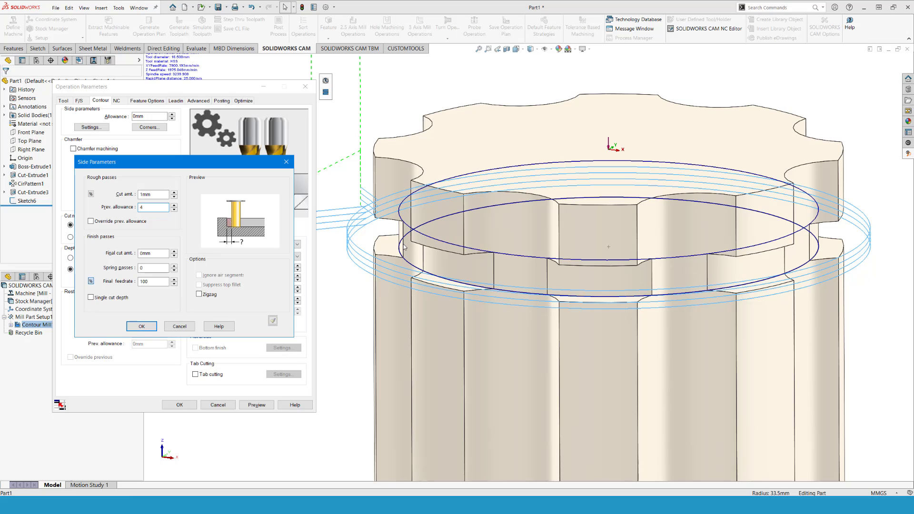
left_click(141, 326)
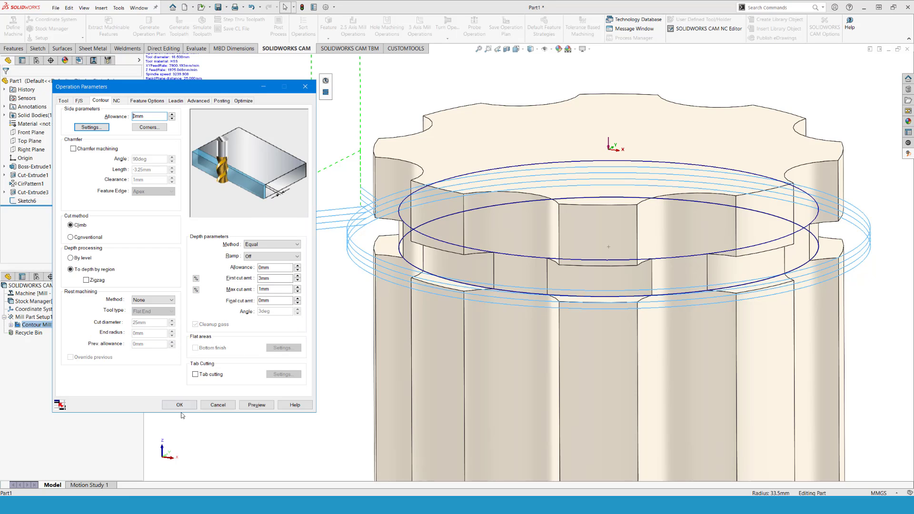
left_click(256, 405)
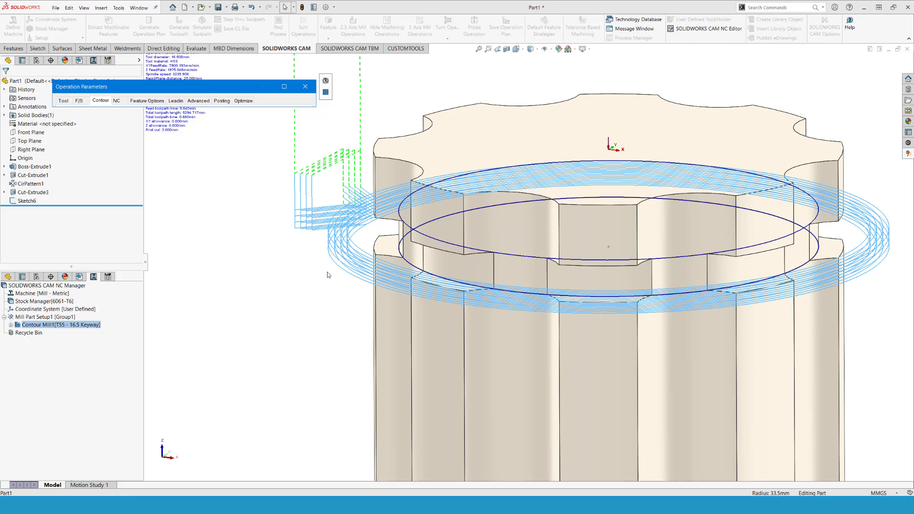
middle_click_drag(328, 275, 323, 261)
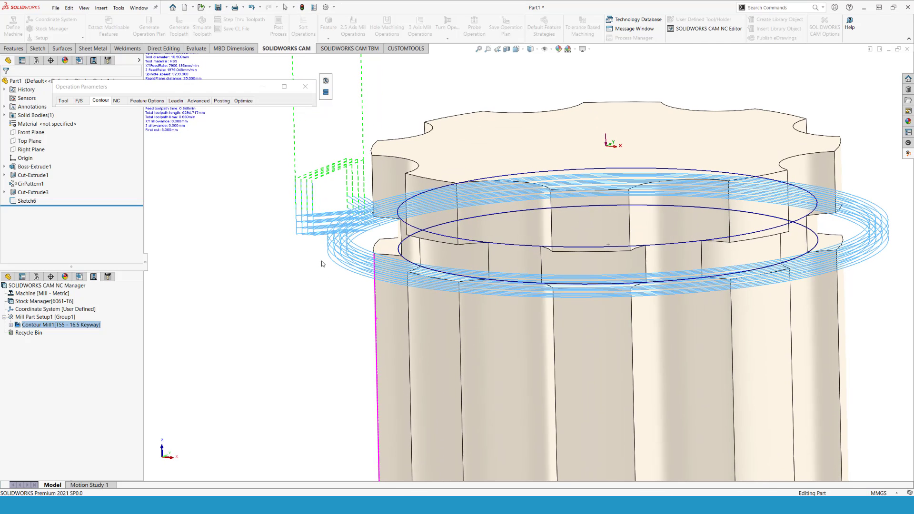
Simulate the multi-pass groove toolpath at a higher speed and accept the contour operation's parameters.
left_click(312, 87)
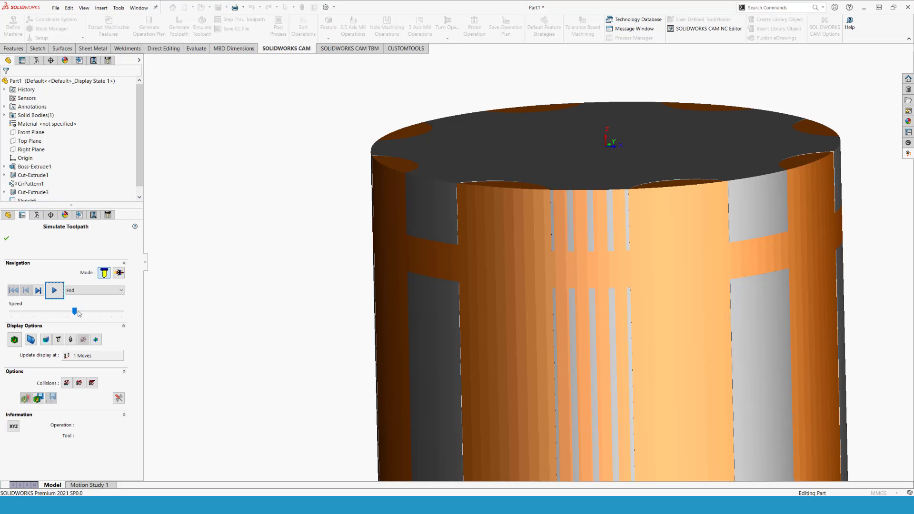
left_click_drag(75, 311, 104, 311)
left_click(54, 290)
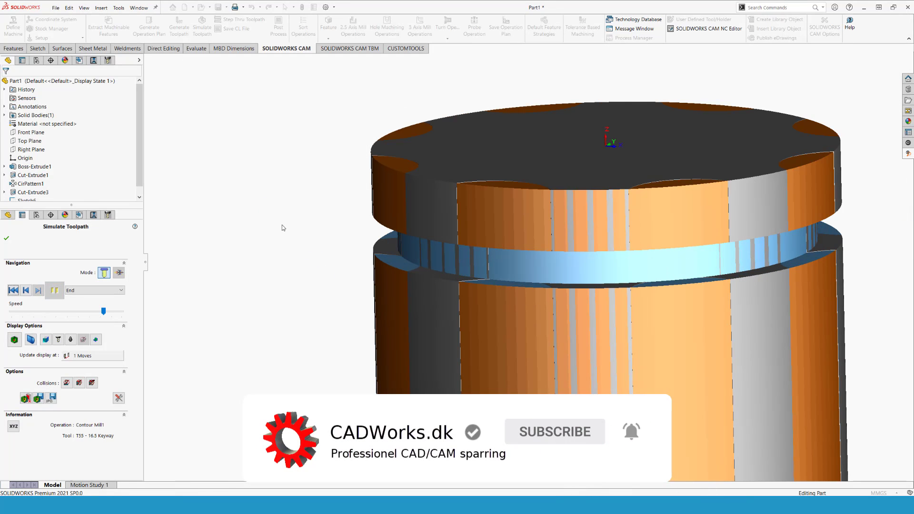
left_click(6, 239)
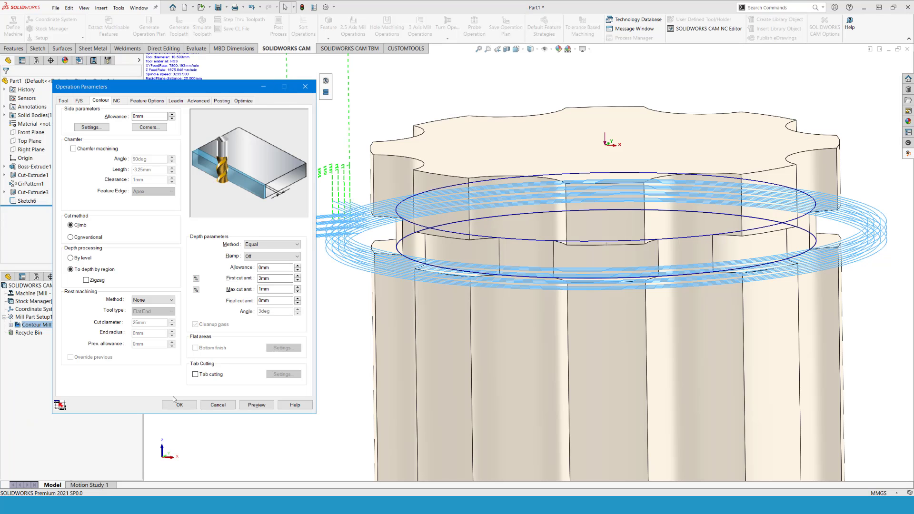
left_click(178, 405)
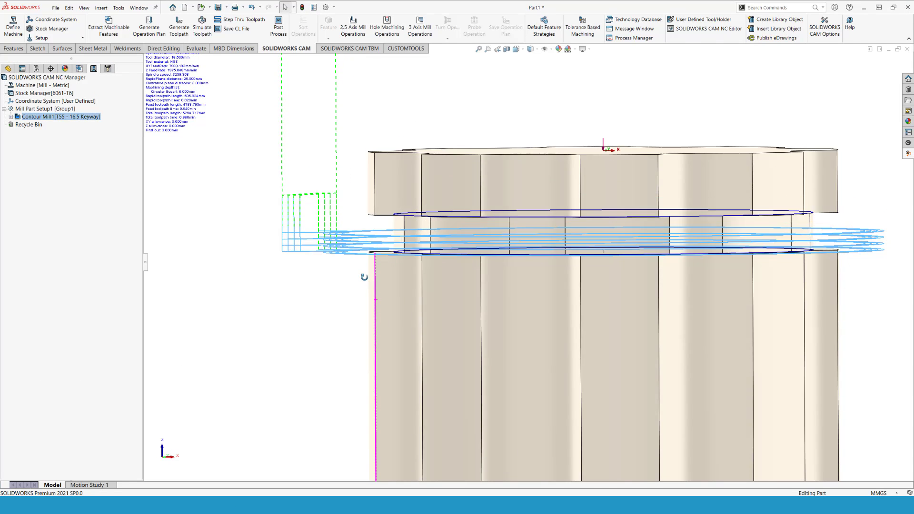